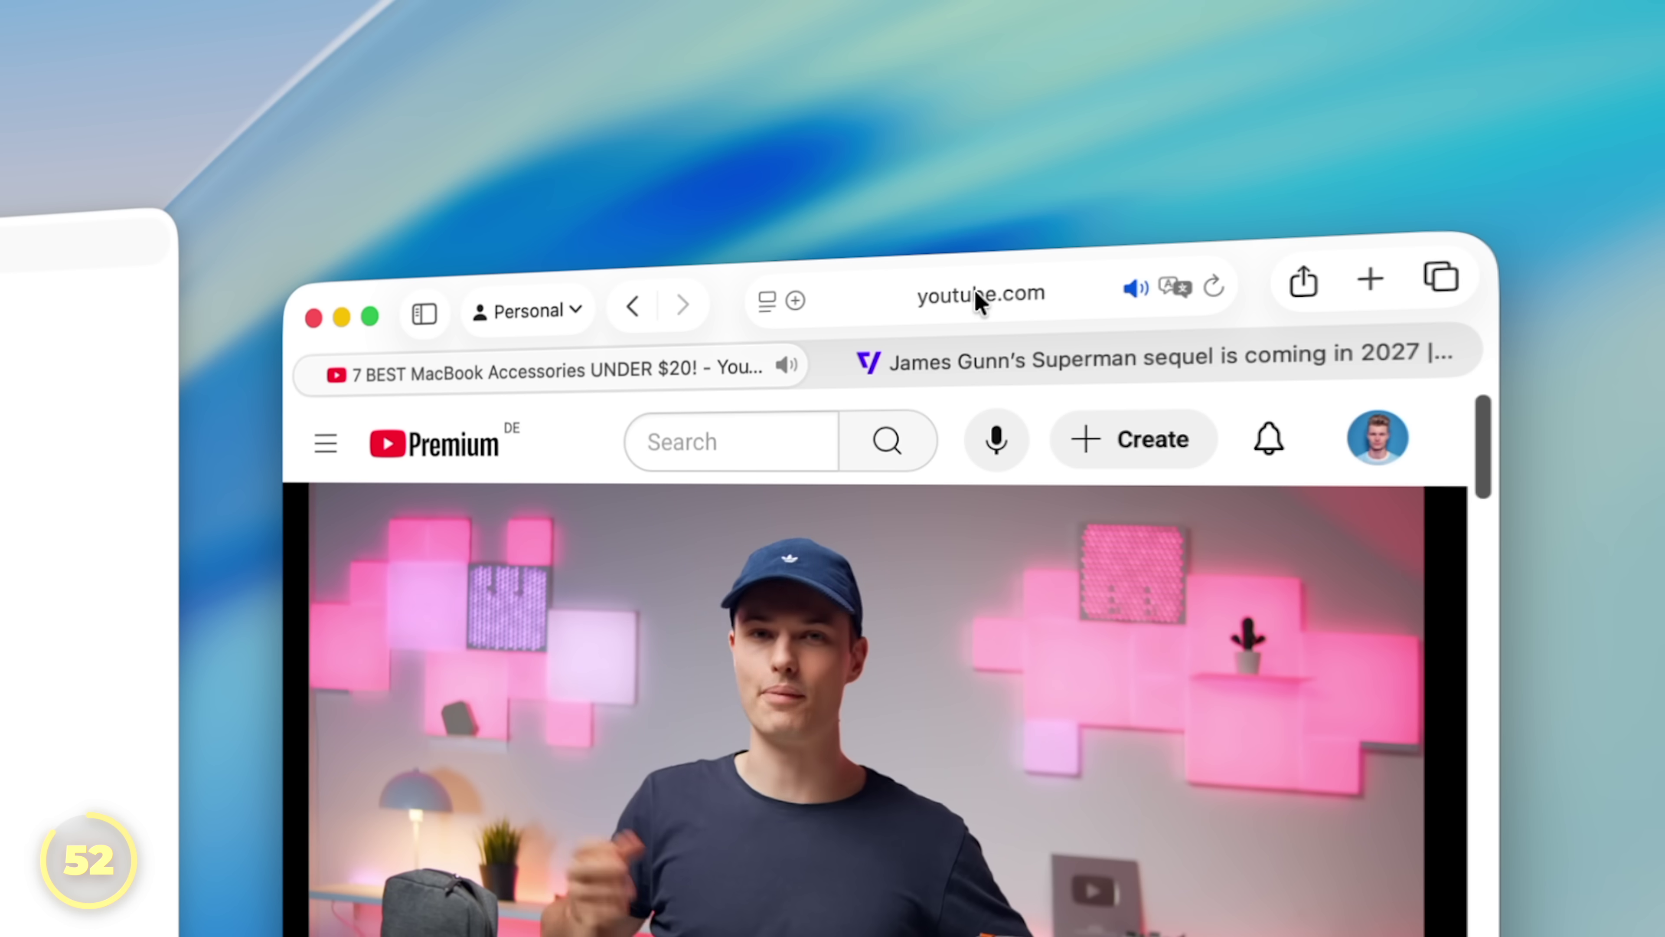
Drag the Safari page link into the empty Saved Websites note beside the Verge Superman article
{"action": "left_click_drag", "start_coordinate": [977, 299], "coordinate": [1147, 472]}
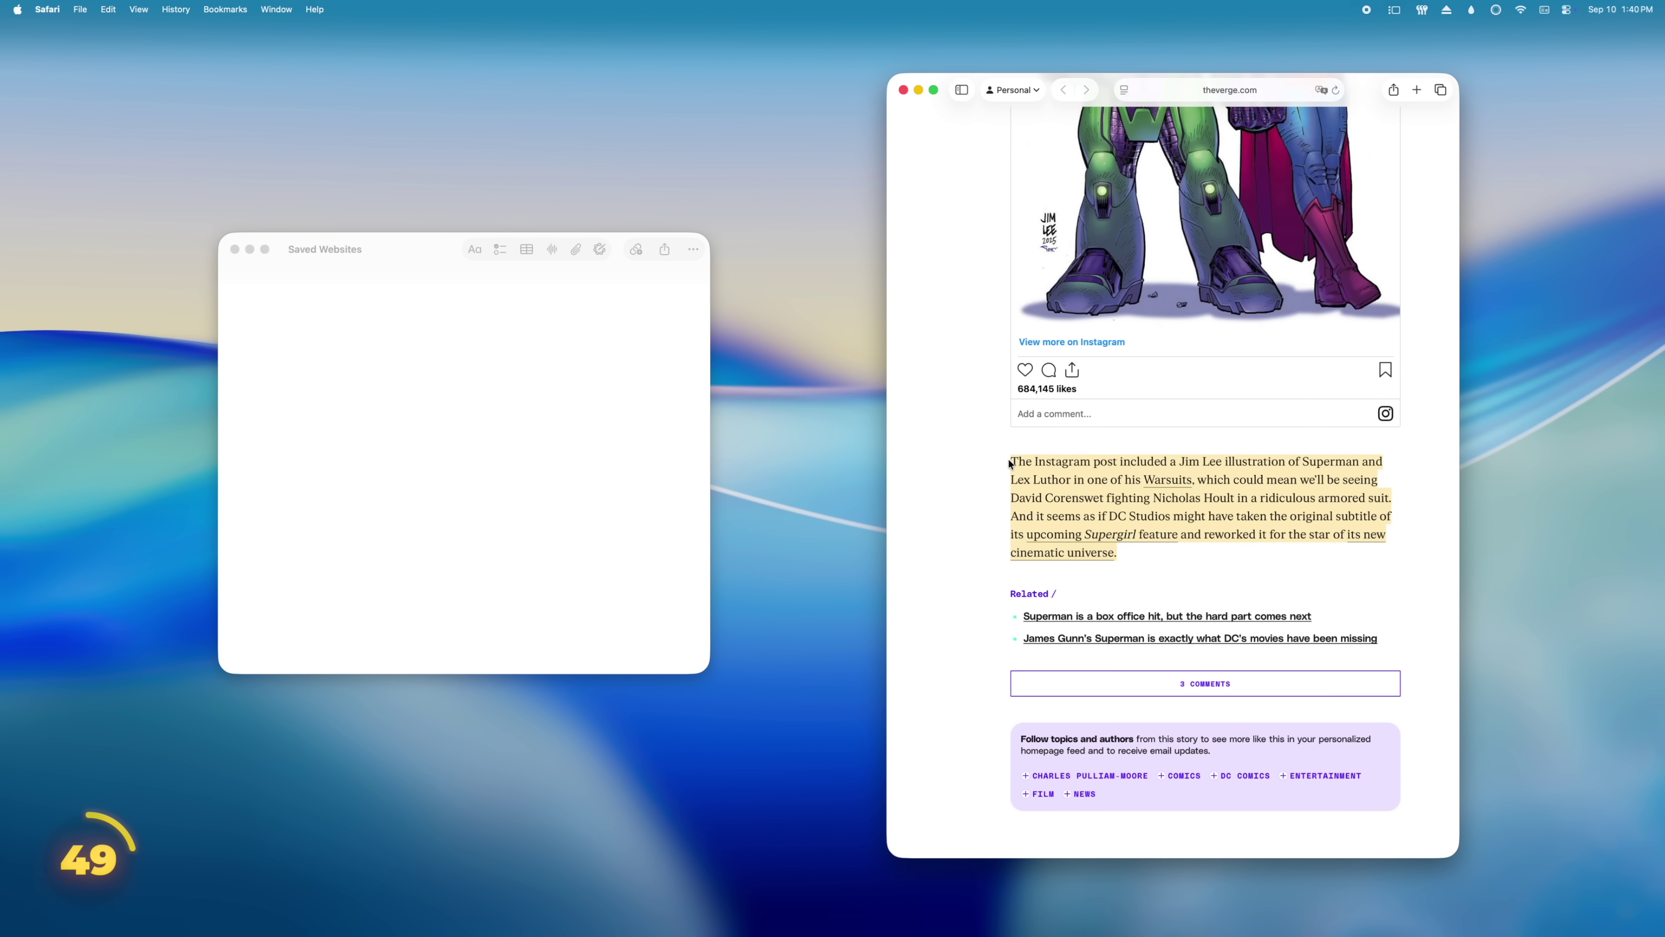
Insert an app link card for the Verge Superman article into the Saved Websites note
{"action": "left_click", "coordinate": [561, 373]}
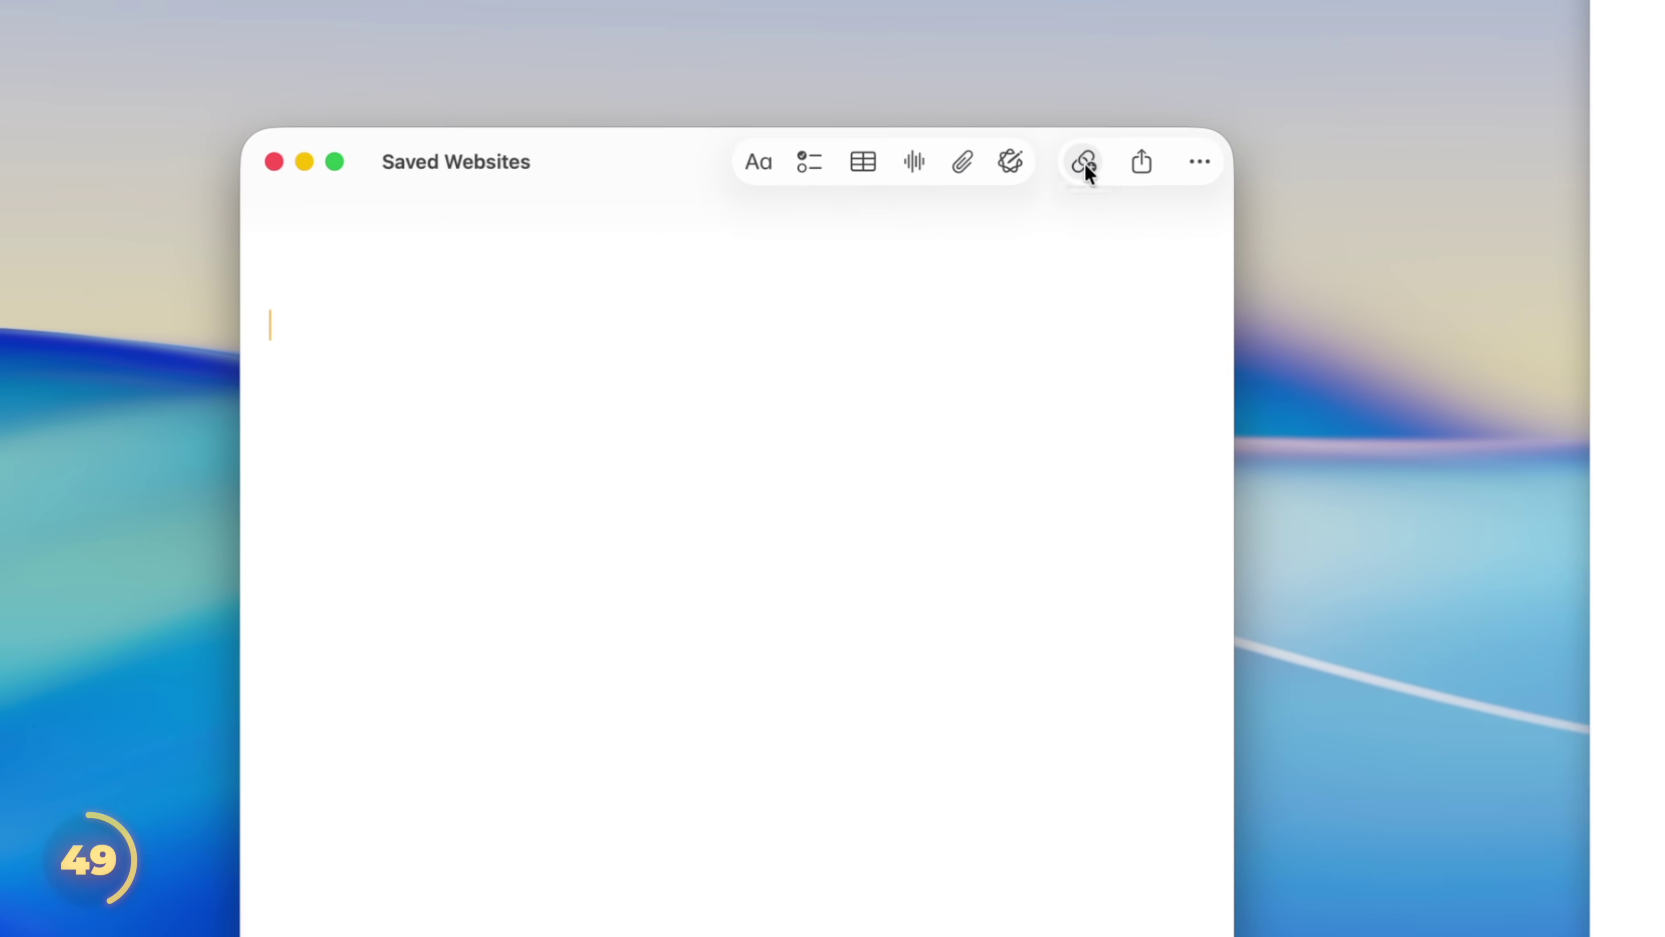
{"action": "left_click", "coordinate": [635, 249]}
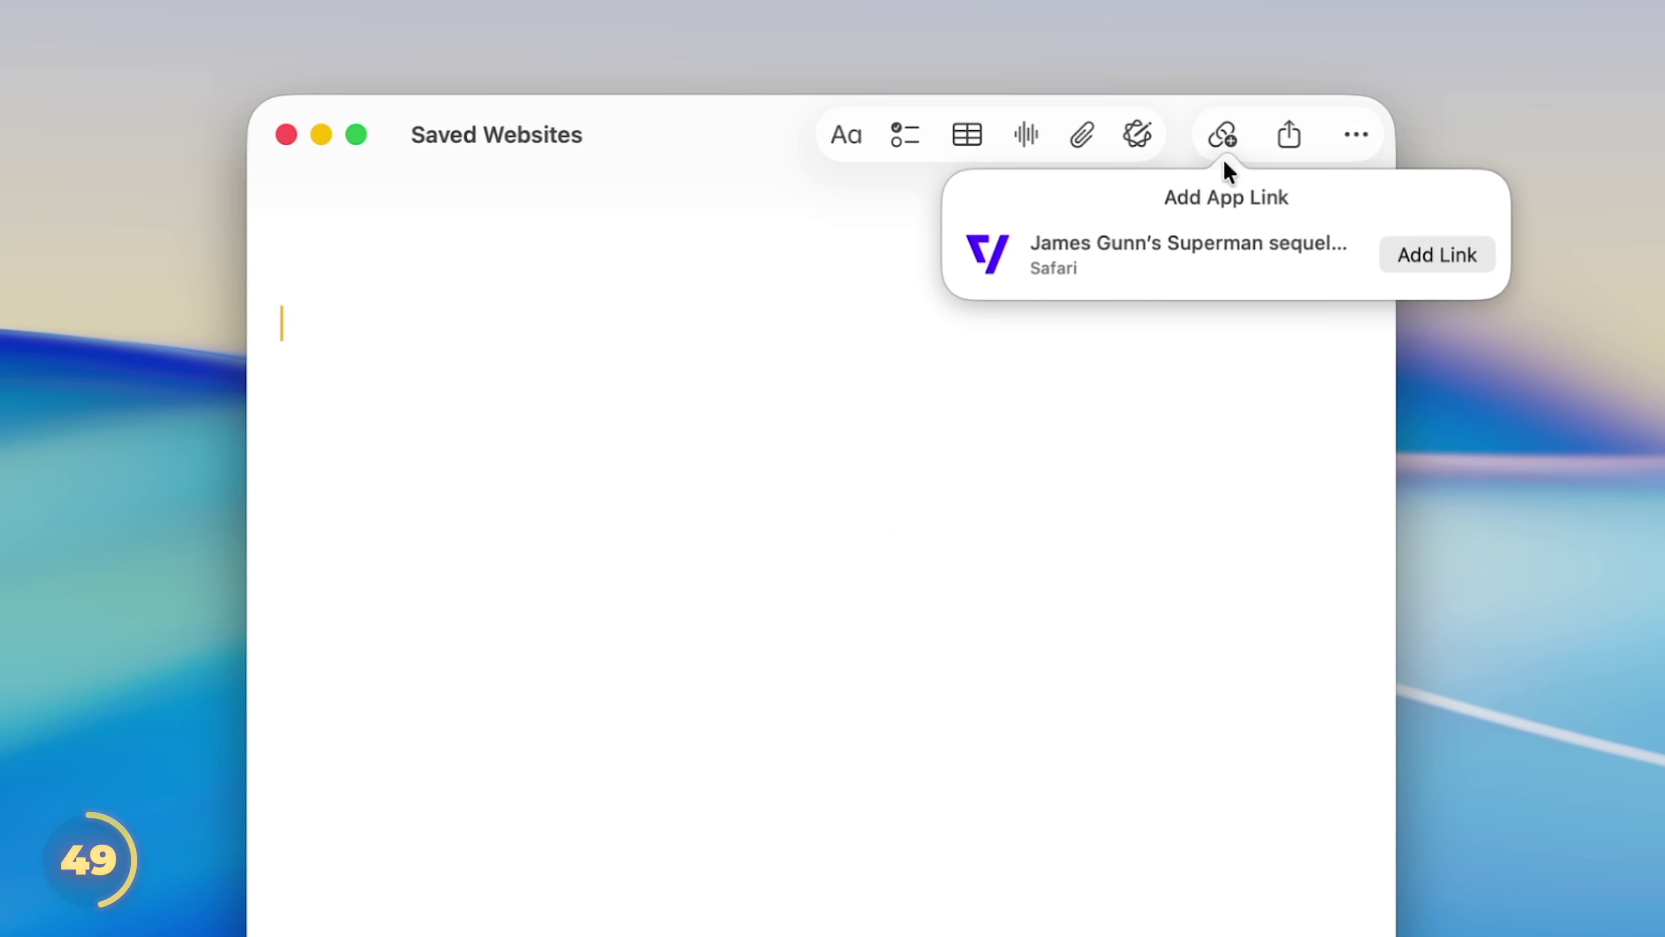
{"action": "left_click", "coordinate": [1443, 257]}
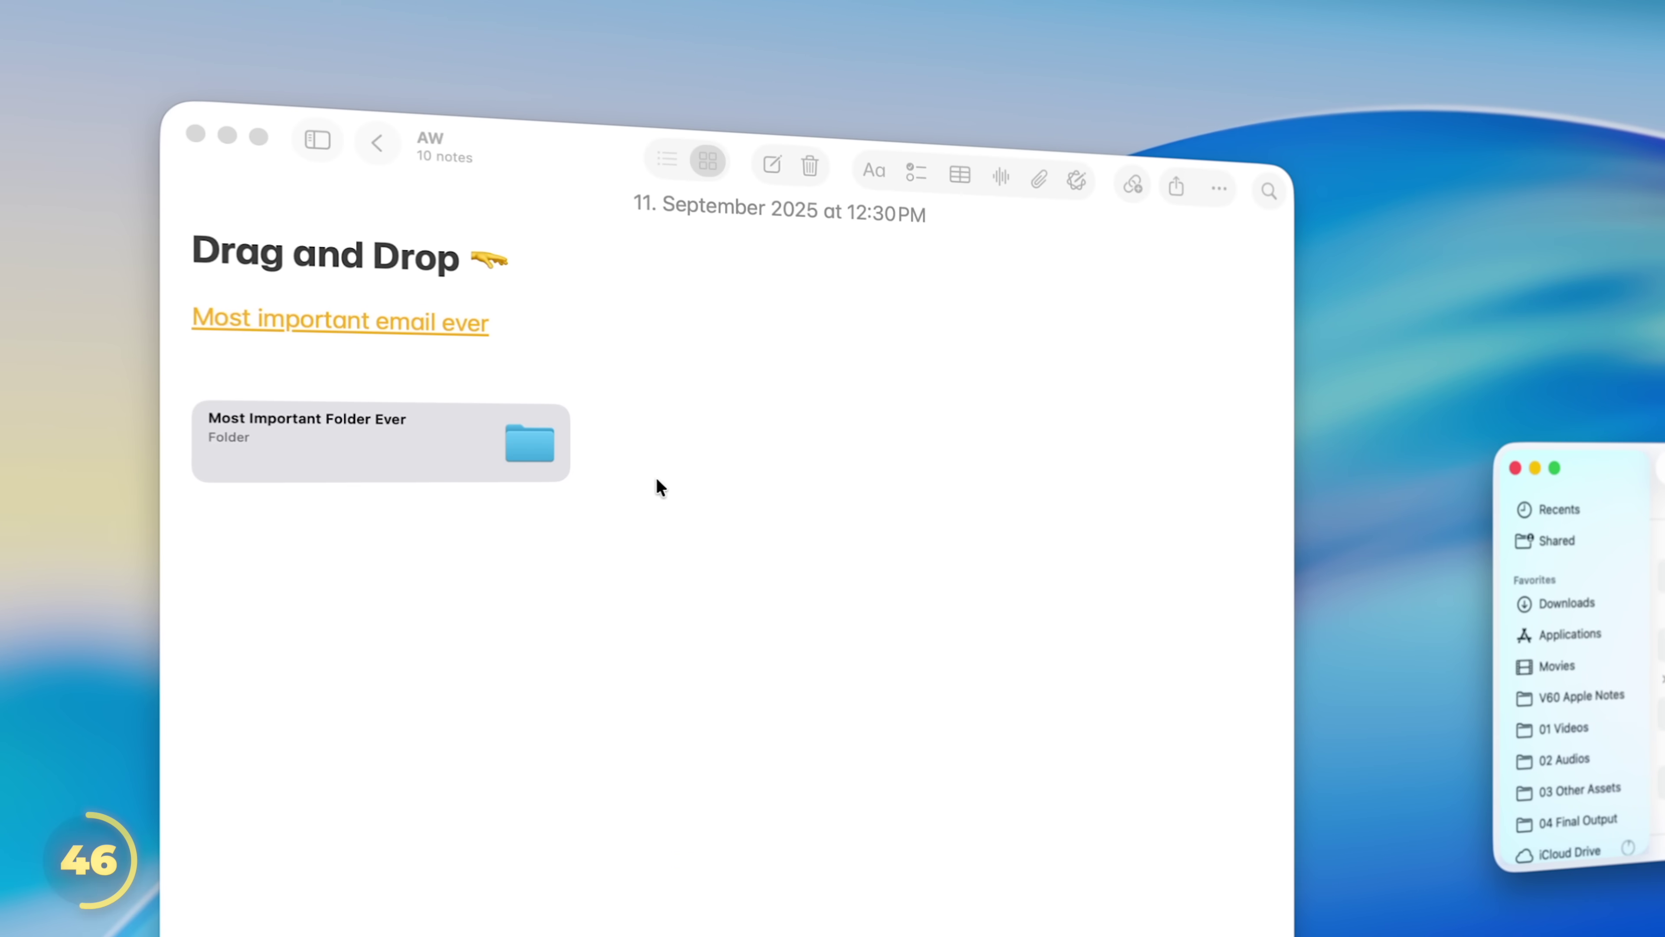
Embed IMG_0700.MOV below the folder card, play it, and start a new audio recording
{"action": "left_click", "coordinate": [659, 479]}
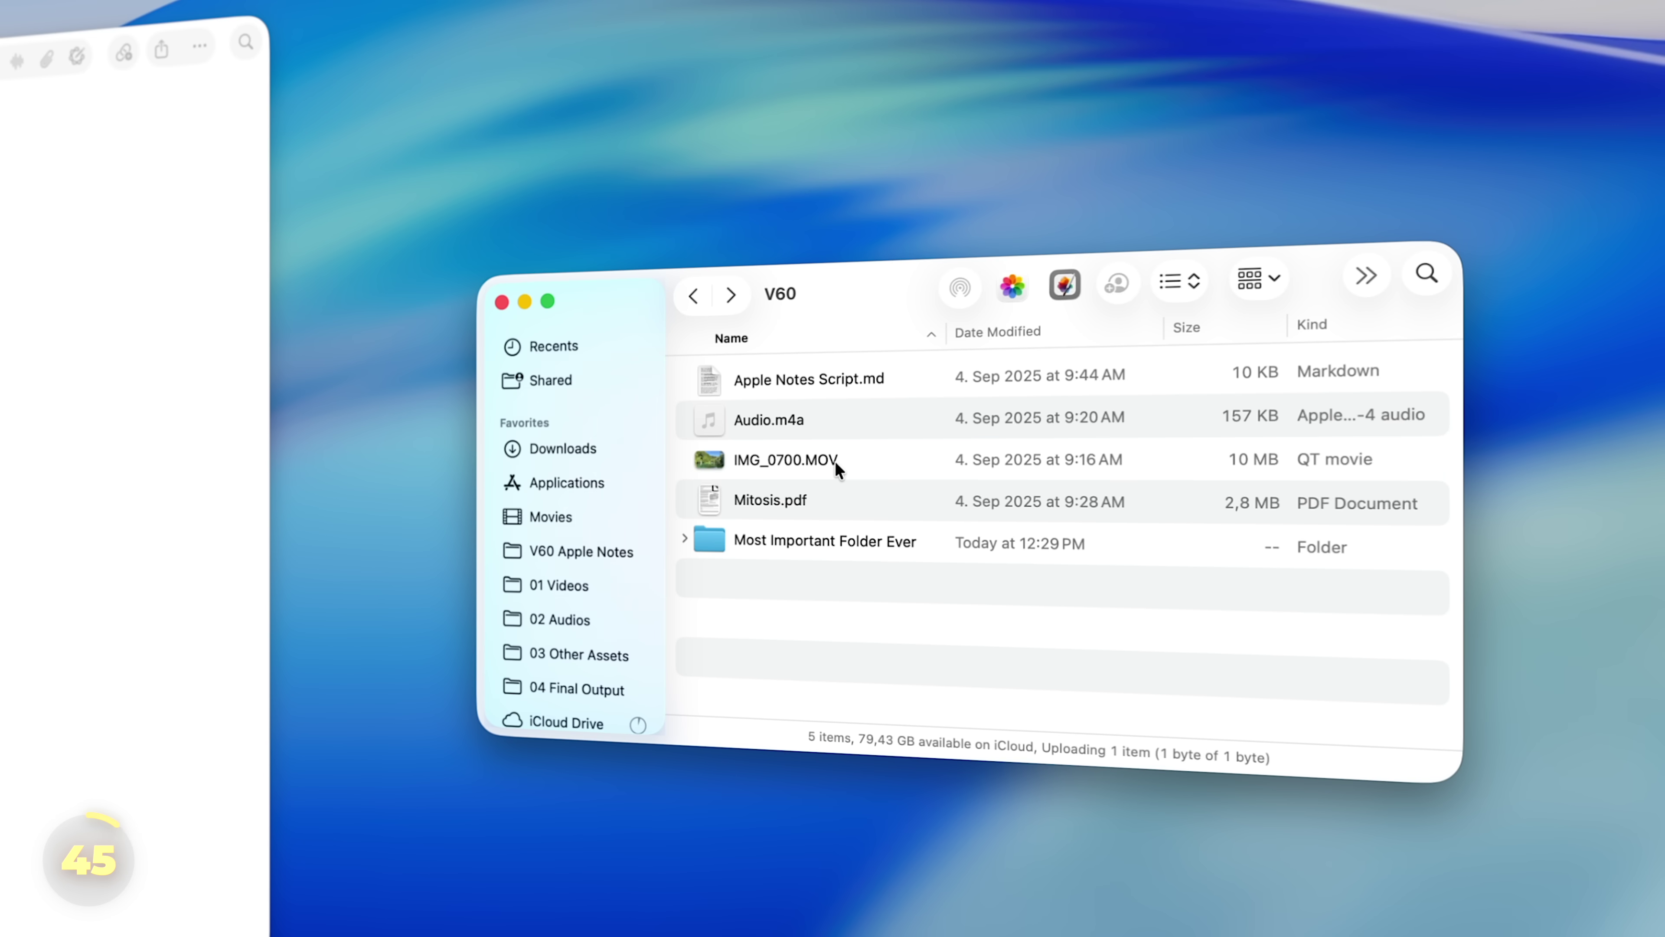
{"action": "left_click", "coordinate": [836, 460]}
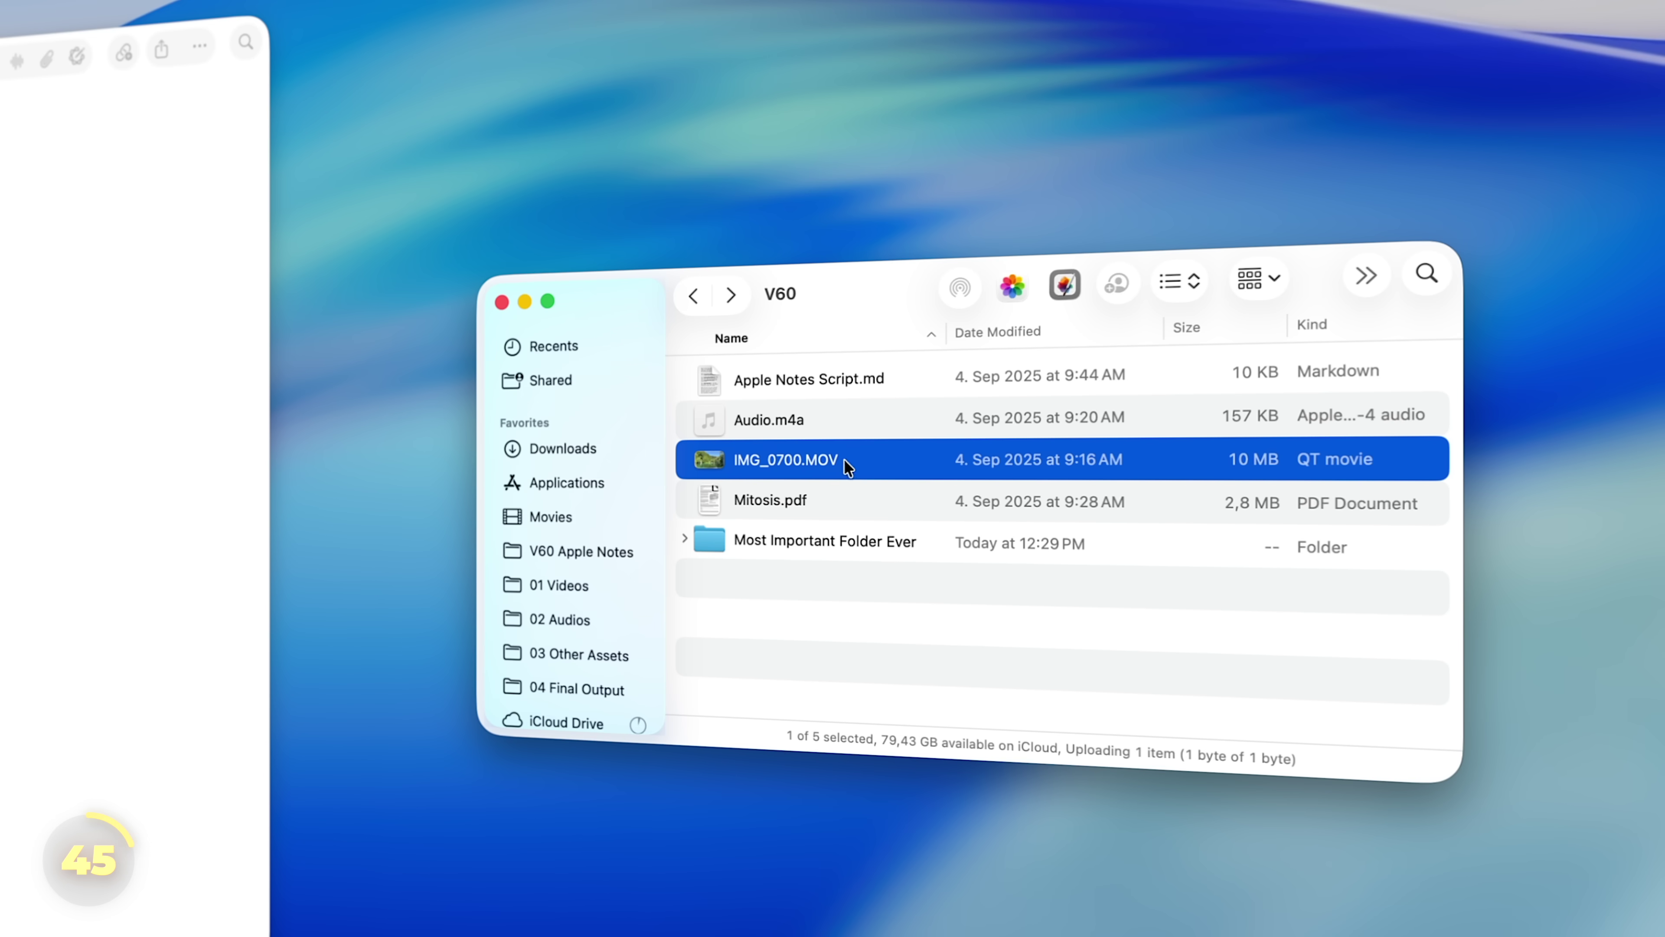
{"action": "left_click_drag", "start_coordinate": [845, 458], "coordinate": [491, 274]}
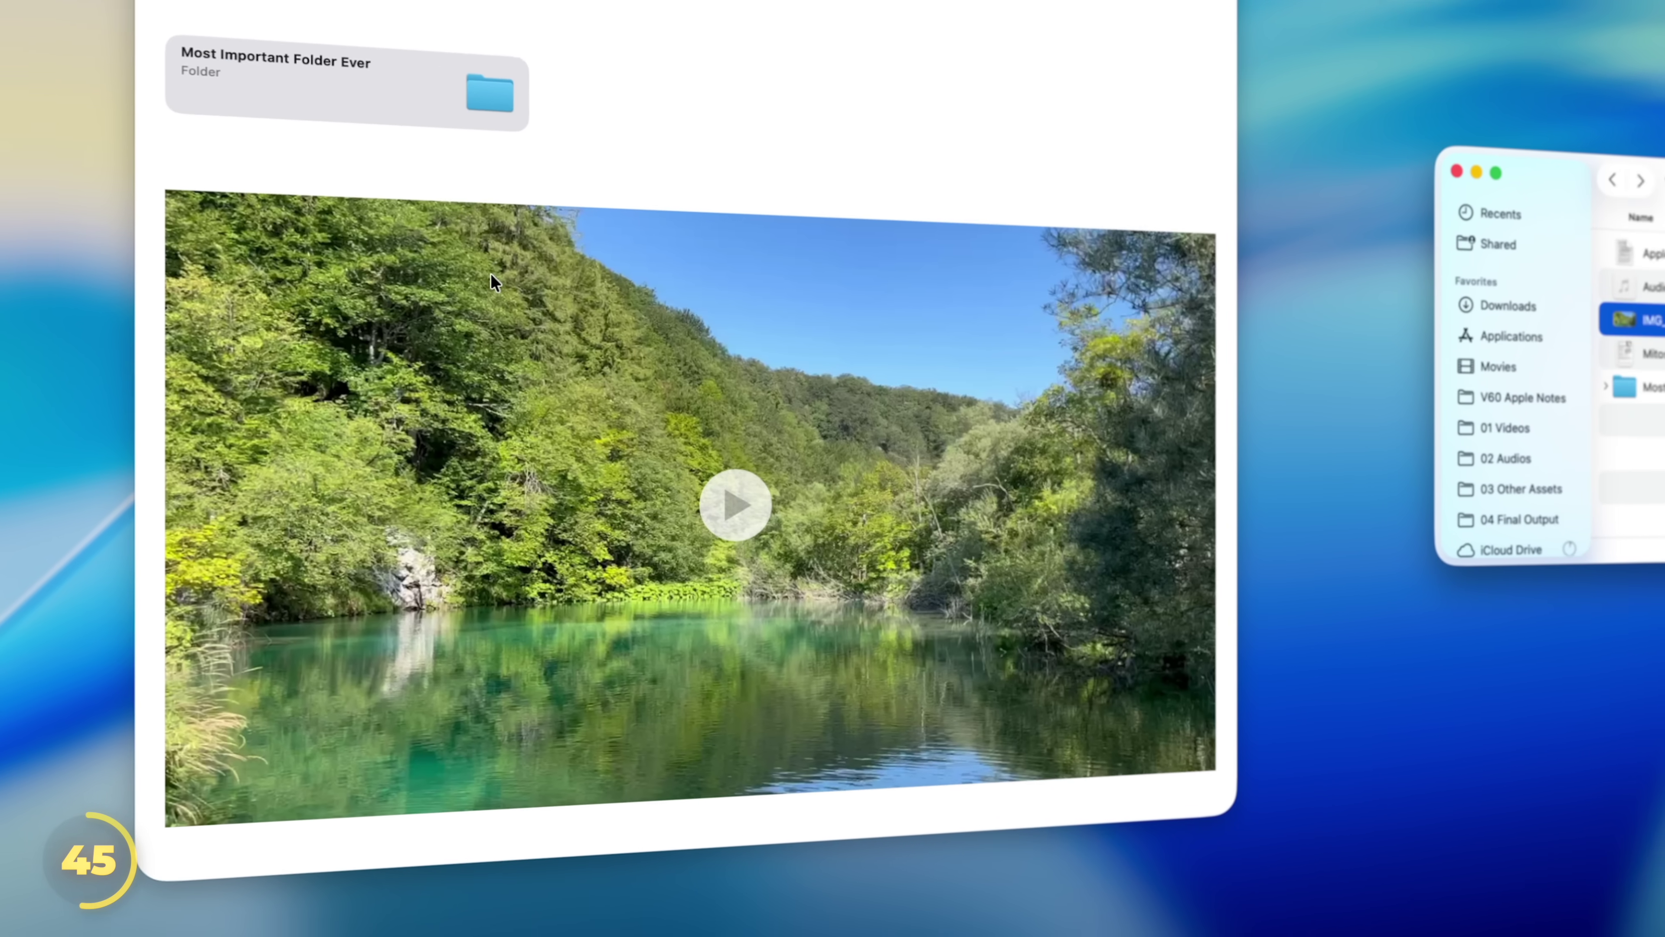
{"action": "left_click", "coordinate": [744, 491]}
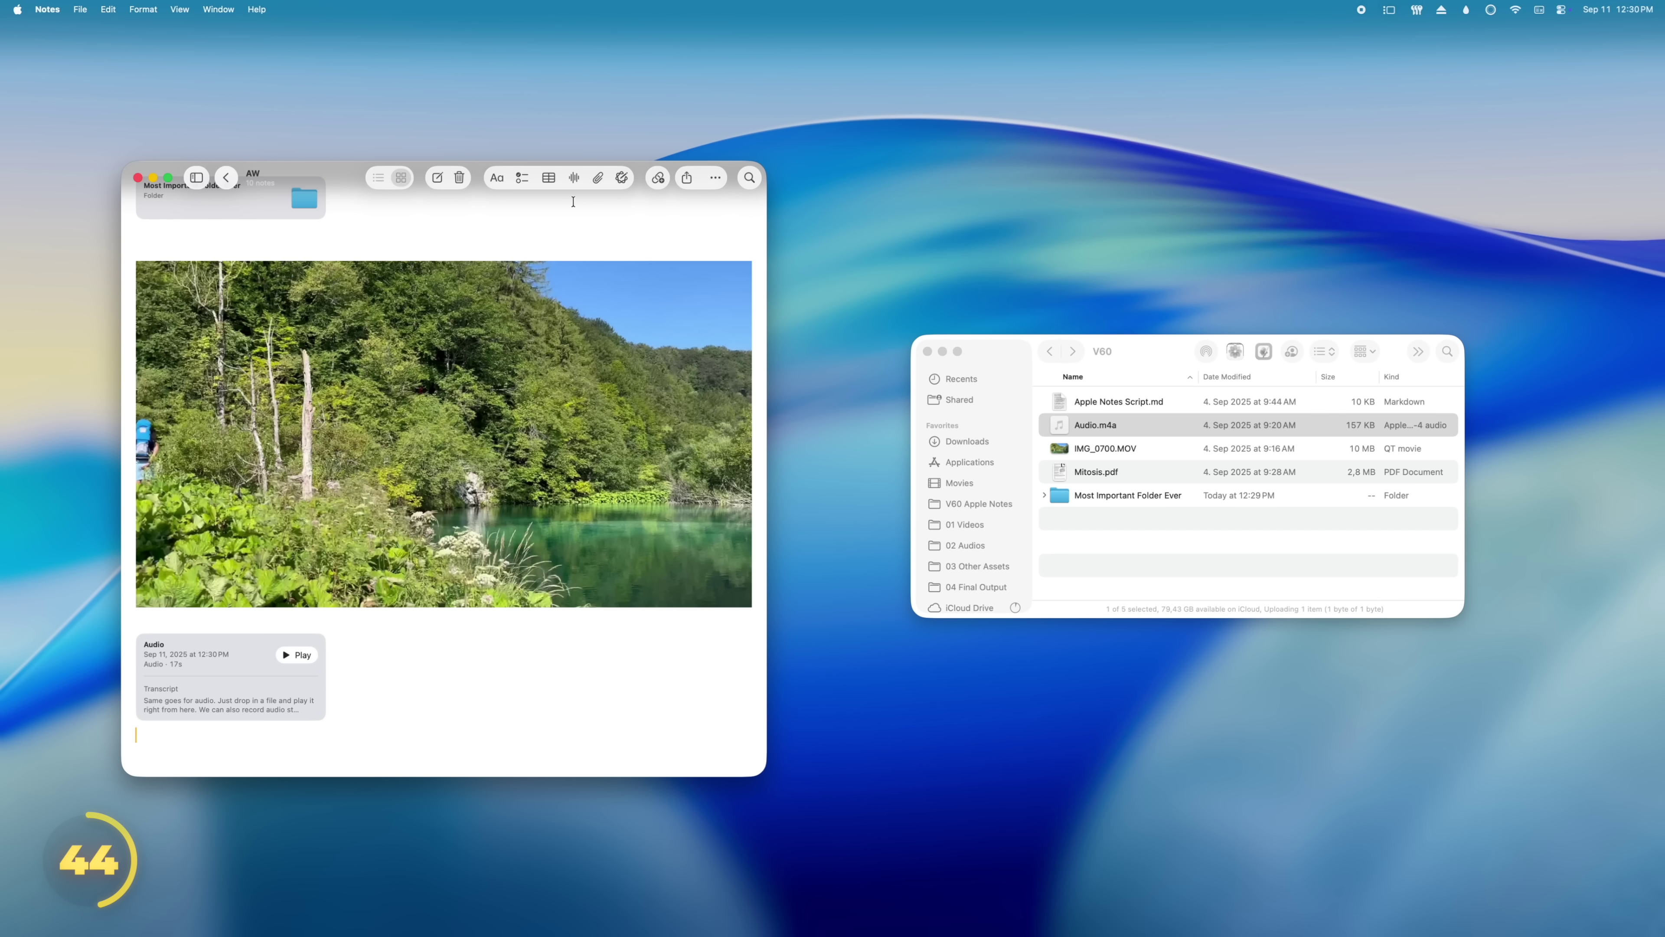
{"action": "left_click", "coordinate": [574, 177]}
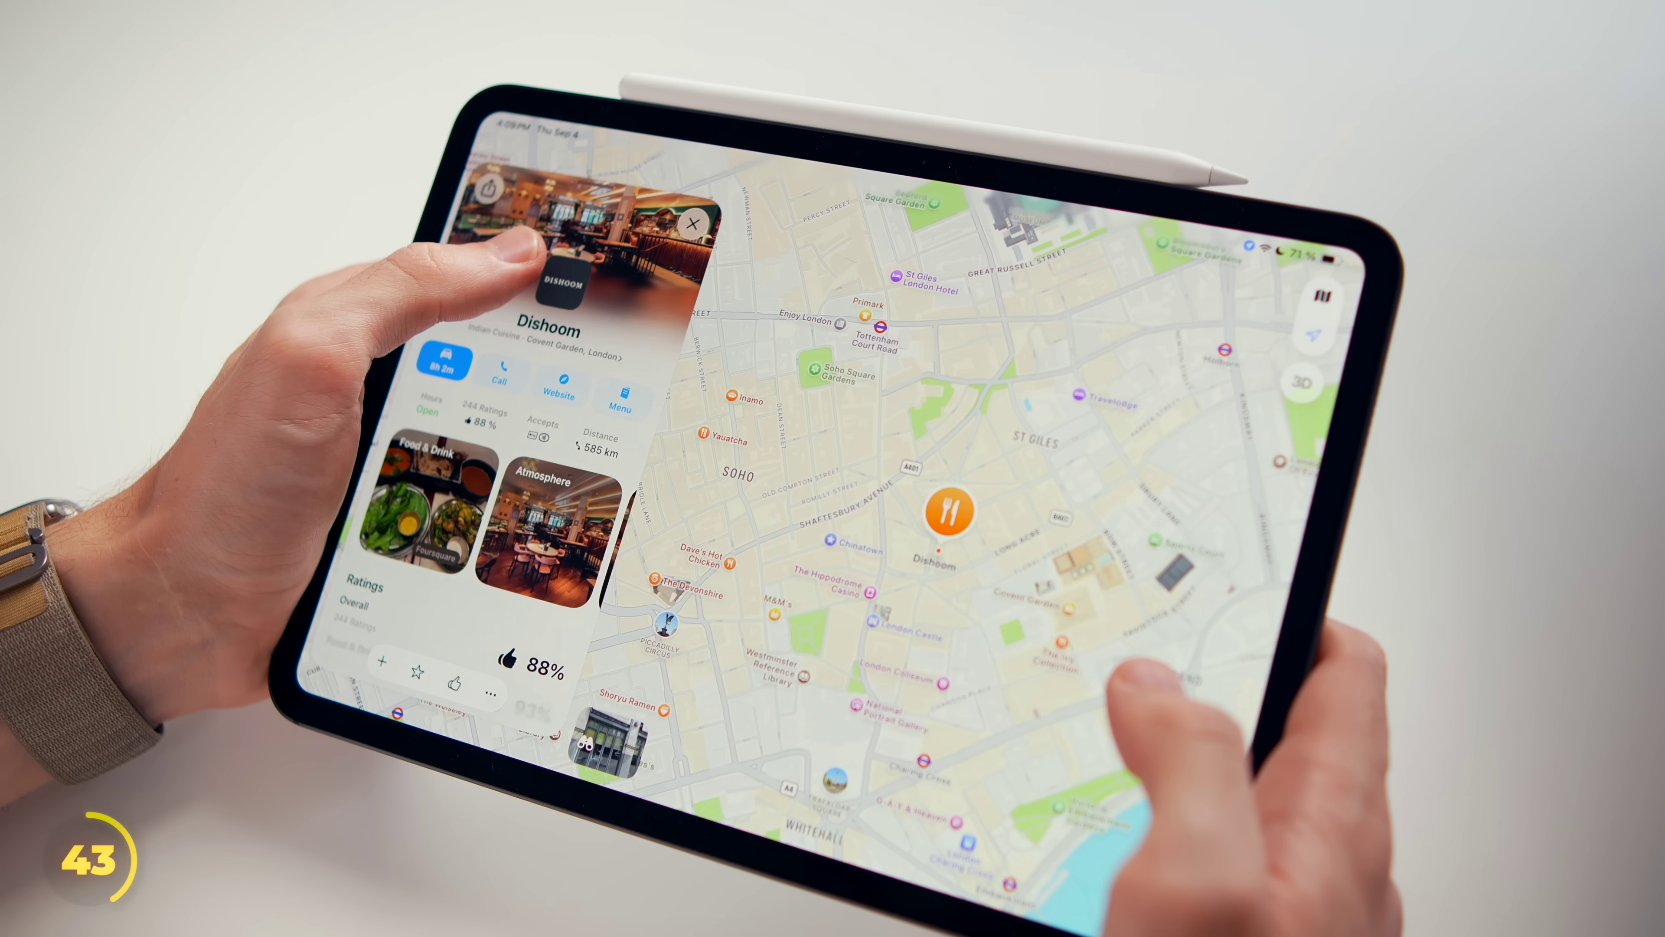
Drop the Dishoom place card and a Music song into London Trip, and the Verge paragraph under the recordings
{"action": "left_click_drag", "start_coordinate": [535, 253], "coordinate": [501, 394]}
{"action": "left_click_drag", "start_coordinate": [1108, 834], "coordinate": [1167, 807]}
{"action": "left_click_drag", "start_coordinate": [502, 394], "coordinate": [561, 440]}
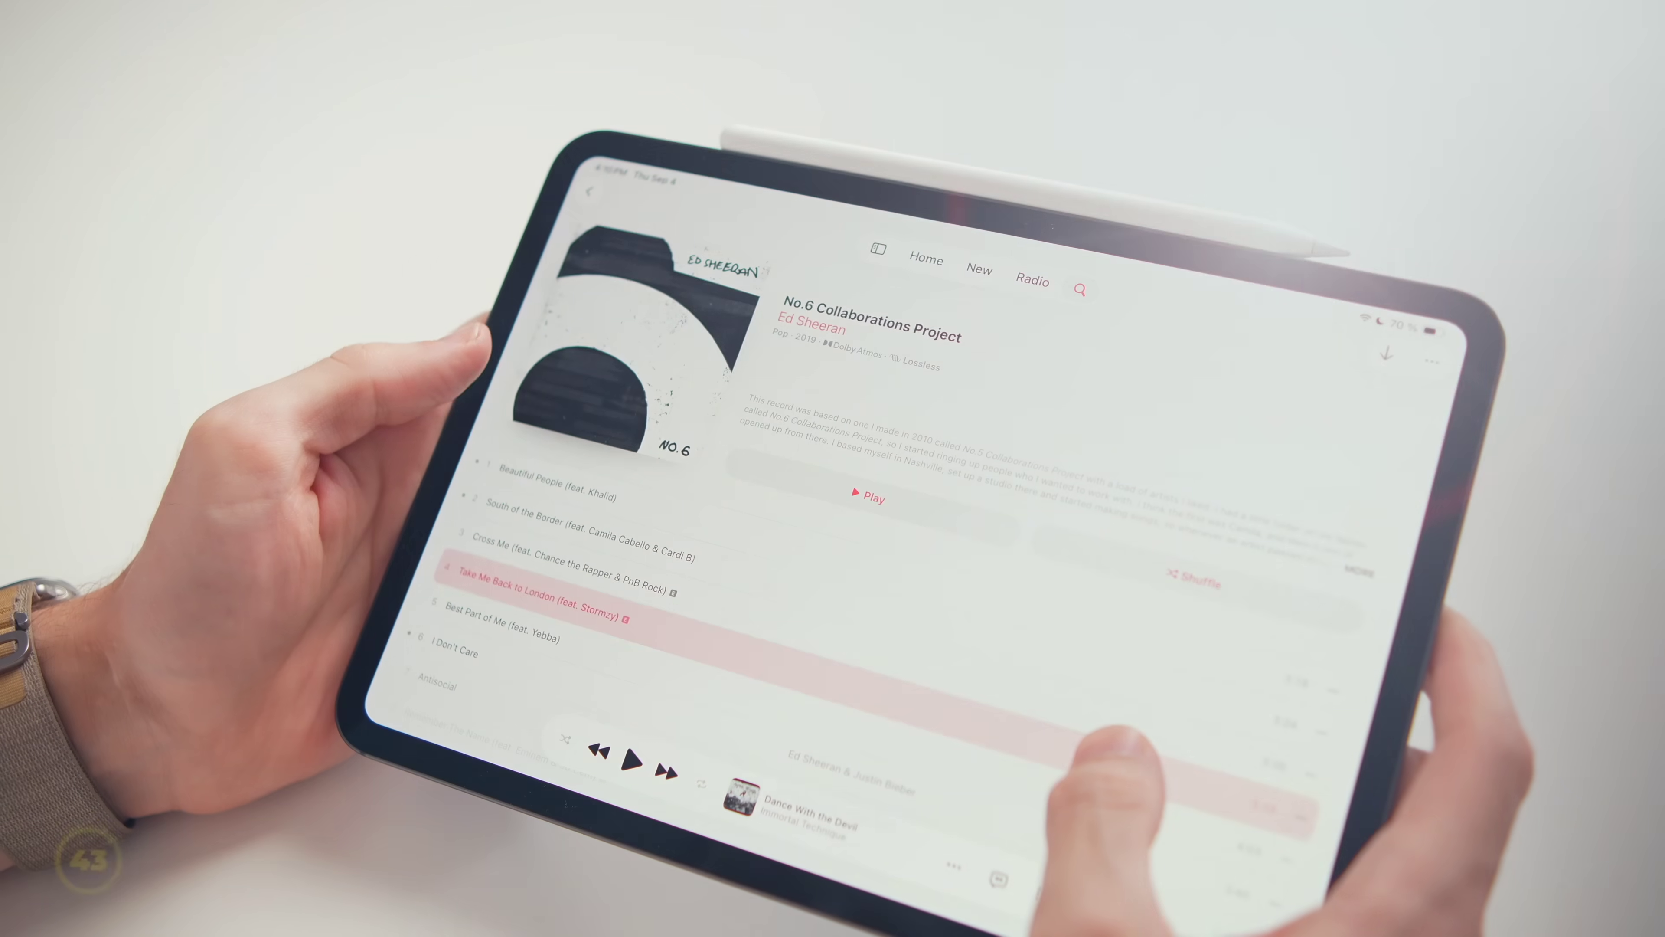
{"action": "left_click_drag", "start_coordinate": [1115, 754], "coordinate": [1023, 544]}
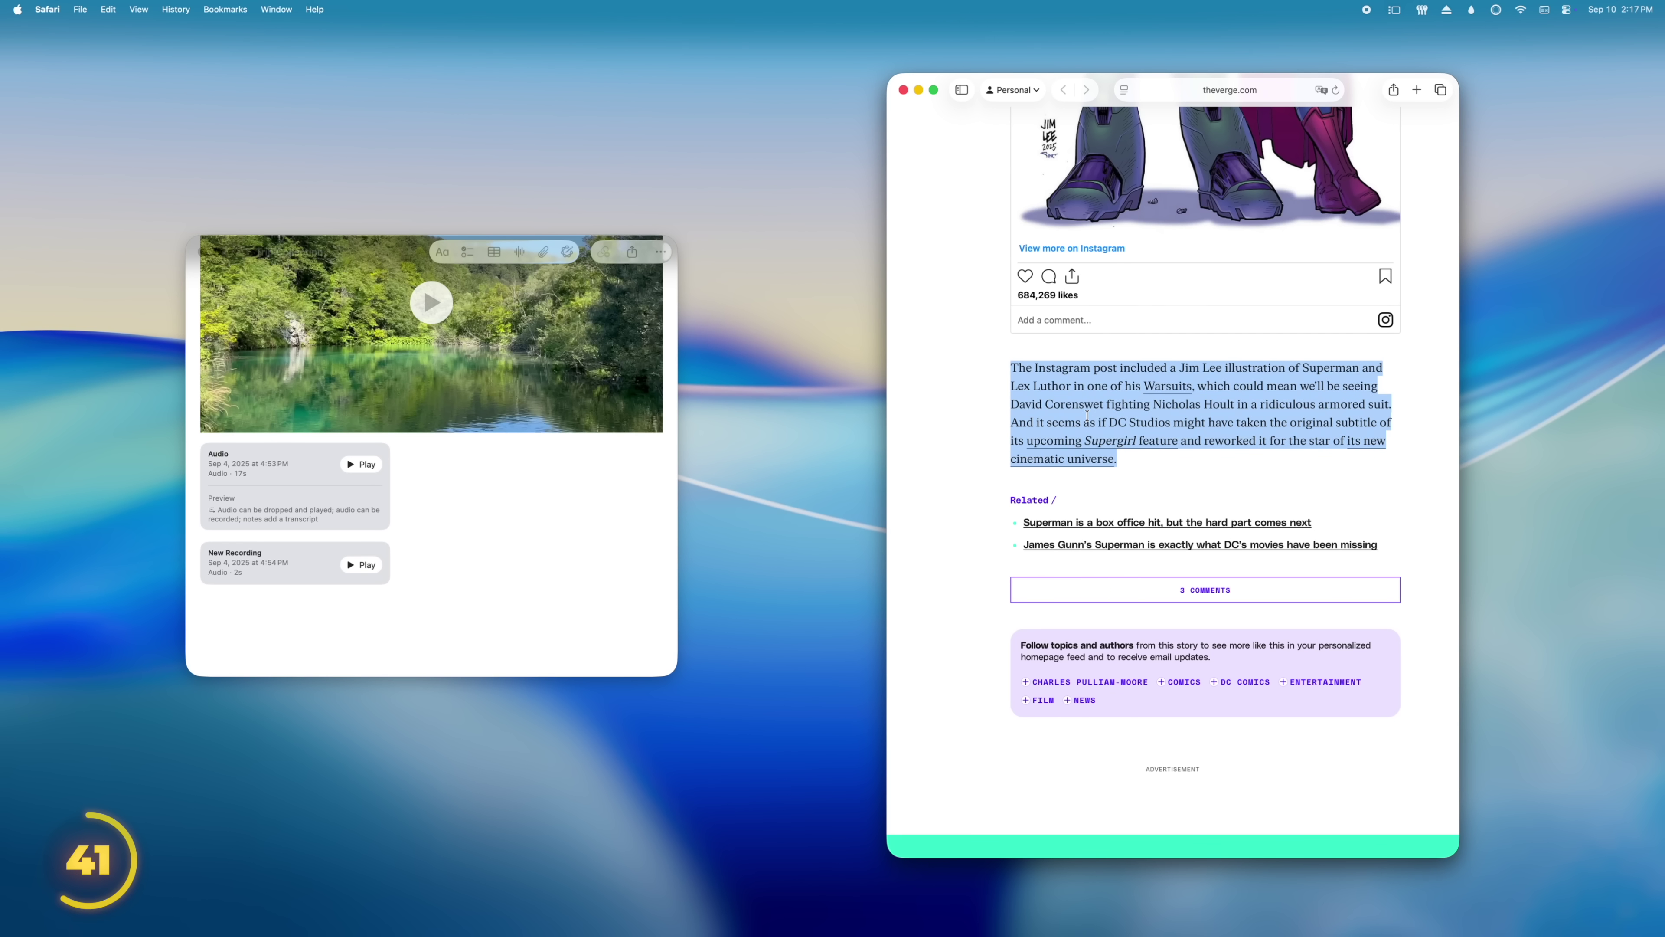
{"action": "left_click_drag", "start_coordinate": [1086, 415], "coordinate": [358, 608]}
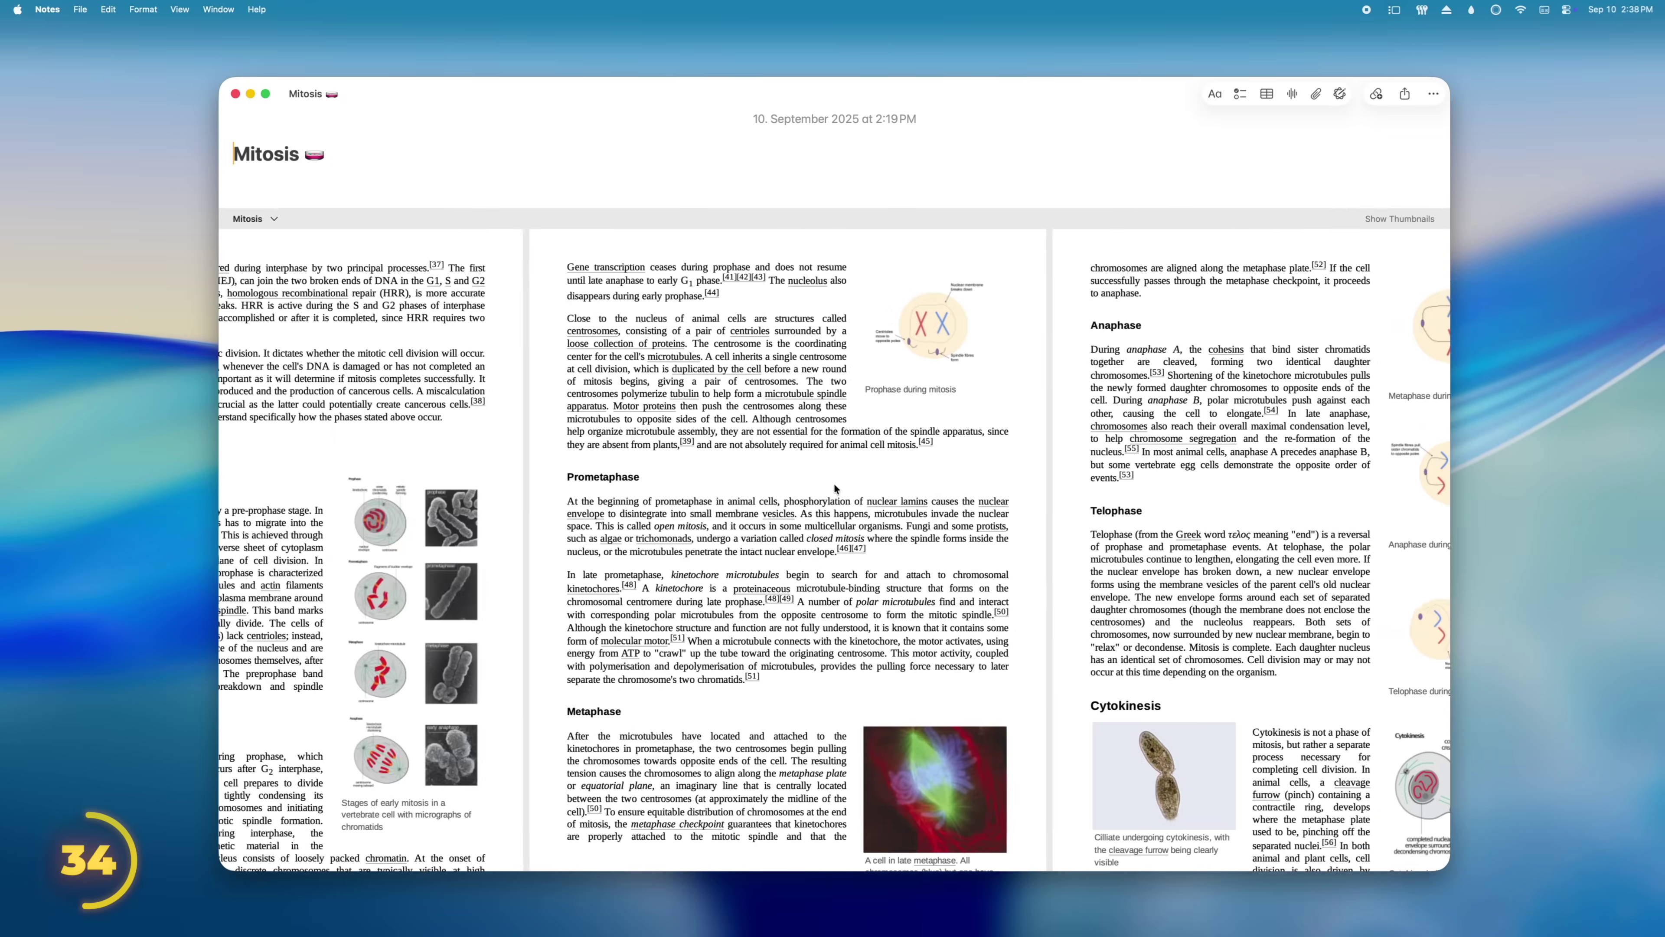
Show the Mitosis PDF's page thumbnails and scribble red ink over its mitosis diagram
{"action": "left_click", "coordinate": [1382, 219]}
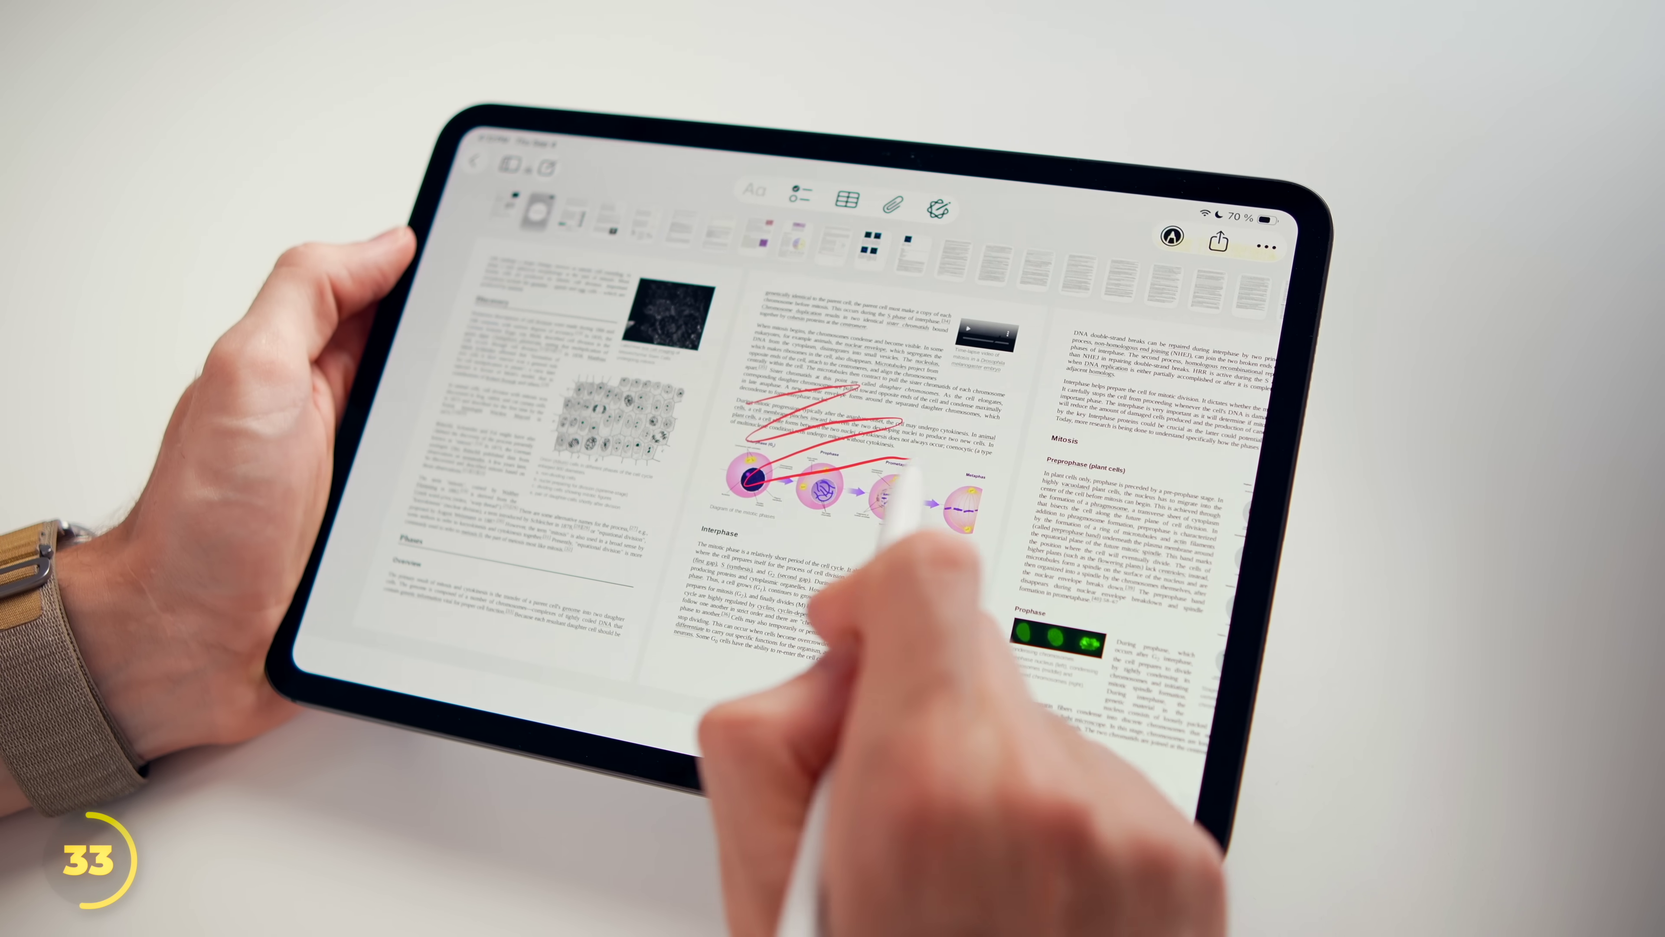
{"action": "mouse_move", "coordinate": [908, 463]}
{"action": "left_mouse_down"}
{"action": "mouse_move", "coordinate": [885, 465]}
{"action": "mouse_move", "coordinate": [996, 503]}
{"action": "left_mouse_up"}
{"action": "scroll", "coordinate": [938, 328], "scroll_direction": "right", "scroll_amount": 5}
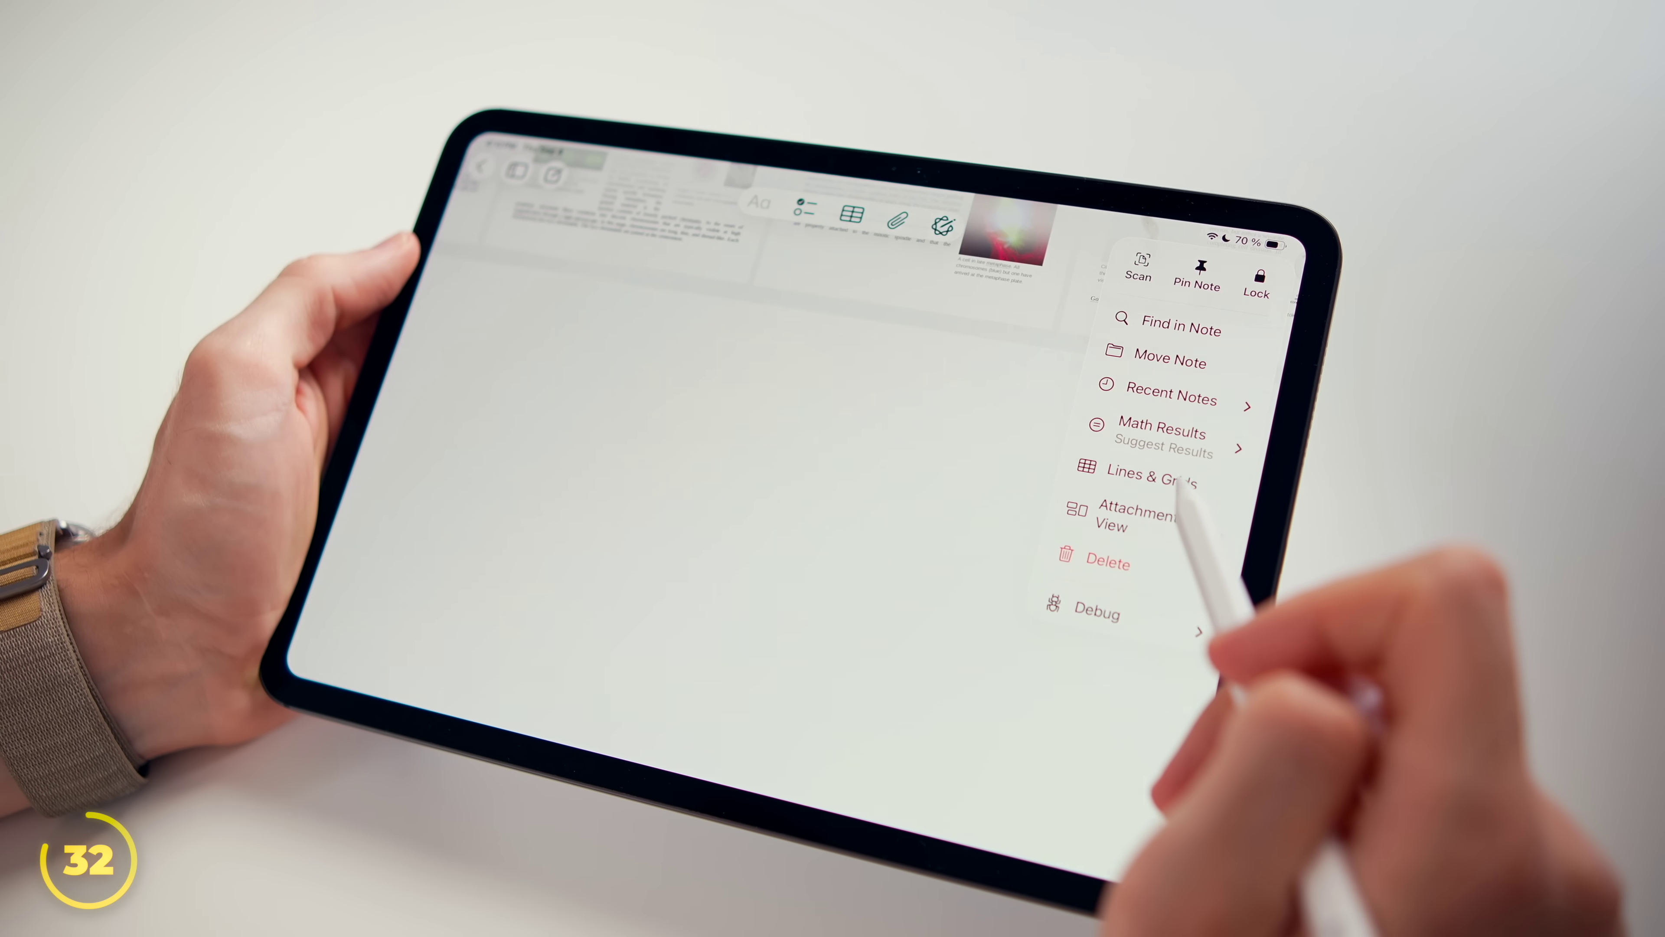
Add ruled lines, enable Auto-Refine Handwriting, and handwrite 'This is great.' on the page
{"action": "left_click", "coordinate": [1177, 482]}
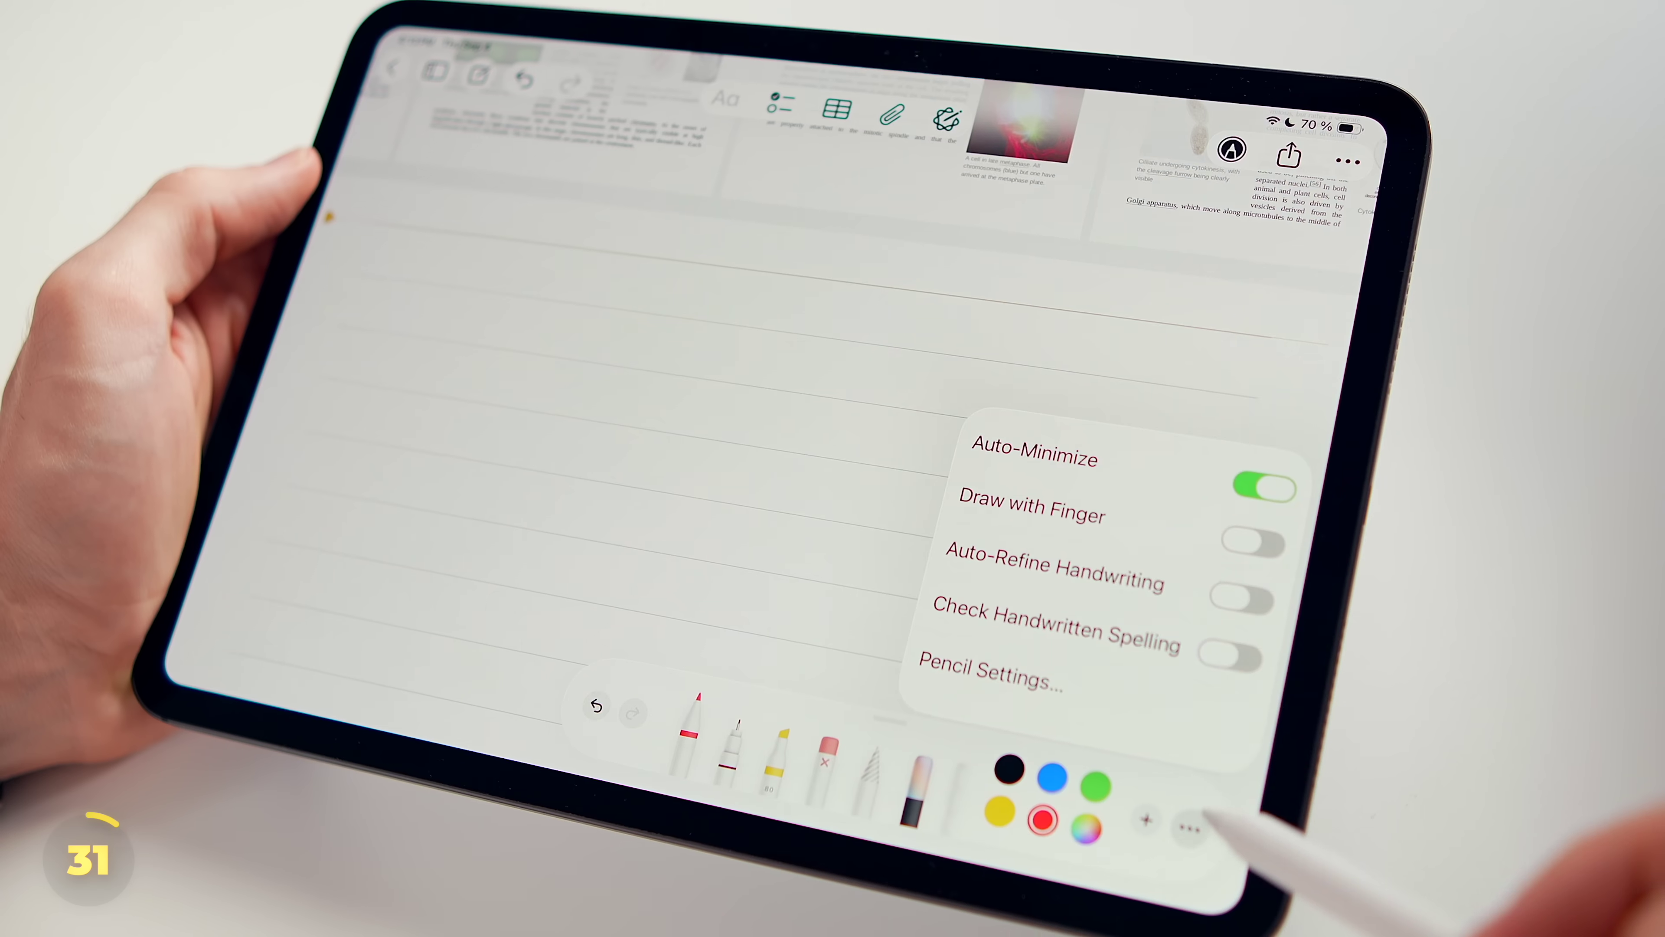
{"action": "left_click", "coordinate": [1243, 598]}
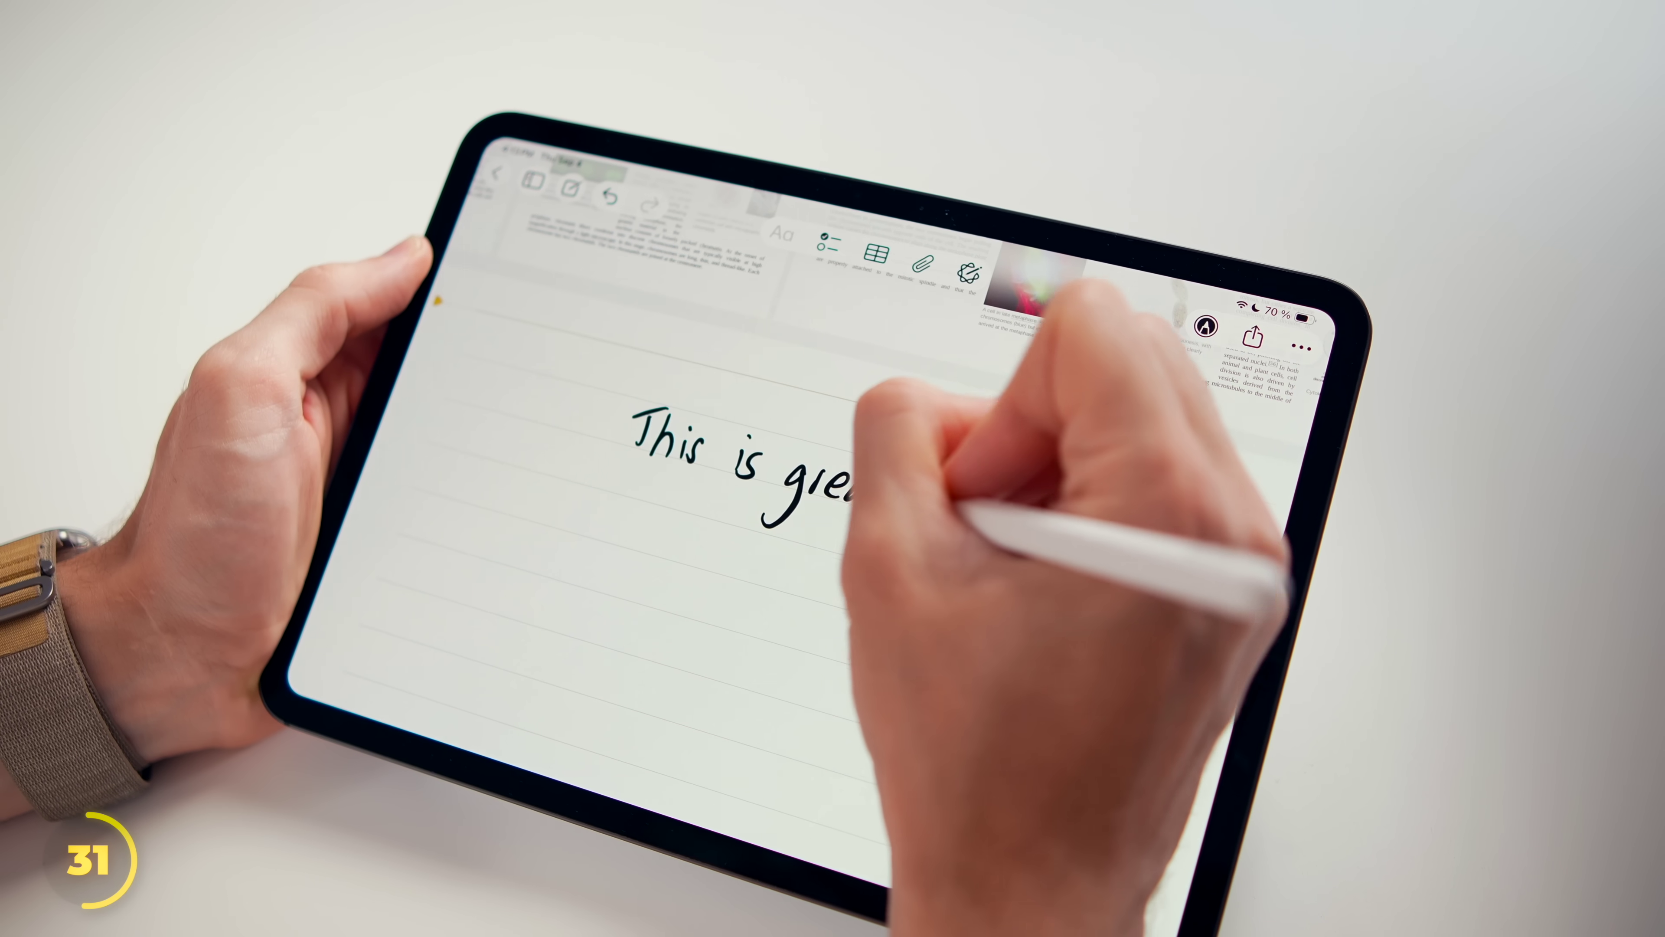
{"action": "left_click_drag", "start_coordinate": [887, 462], "coordinate": [885, 507]}
{"action": "left_click_drag", "start_coordinate": [875, 481], "coordinate": [897, 477]}
{"action": "left_click", "coordinate": [902, 510]}
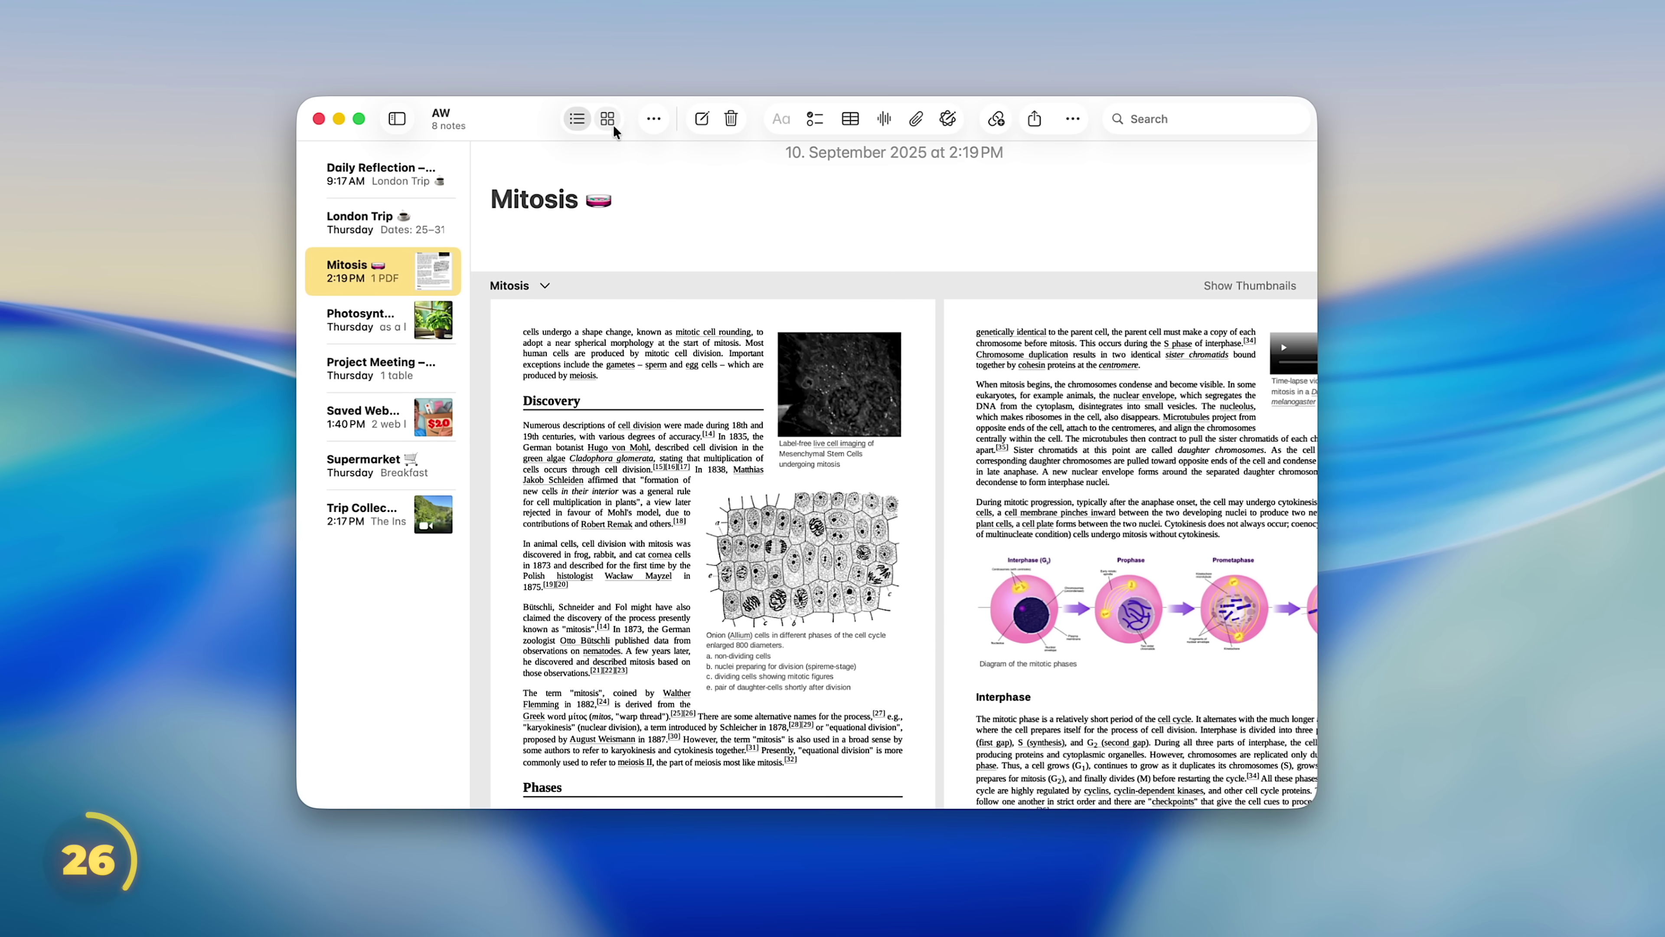
Switch to Gallery view, then open a blank Quick Note on the iPhone and the Mac
{"action": "left_click", "coordinate": [607, 119]}
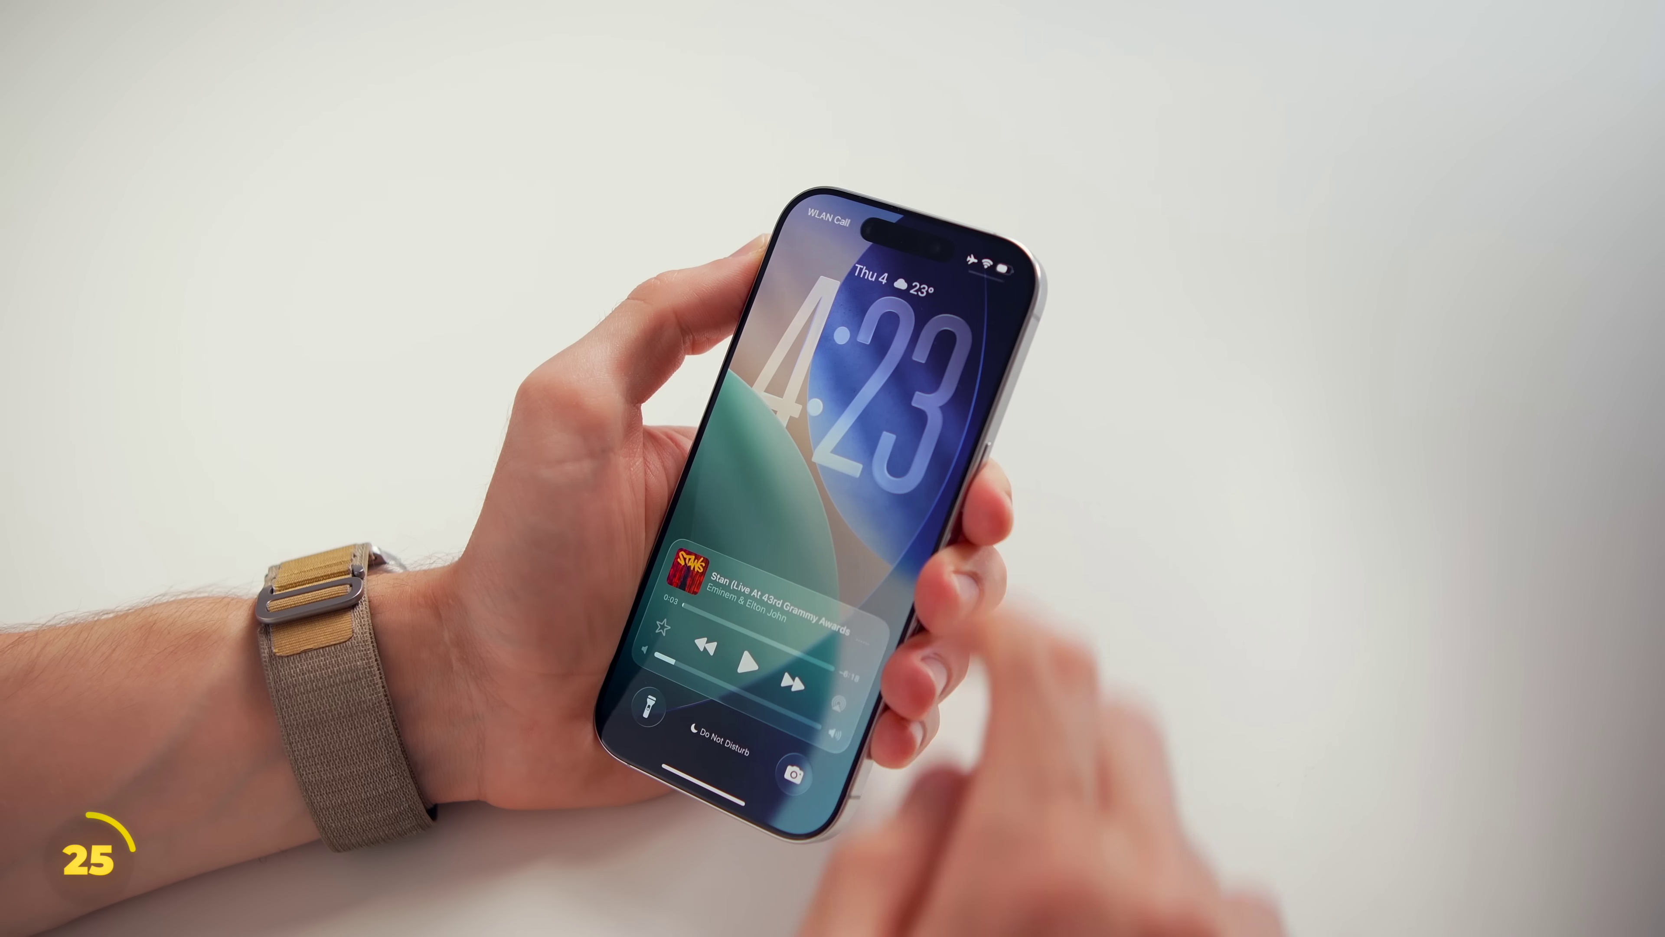
{"action": "left_click", "coordinate": [707, 705]}
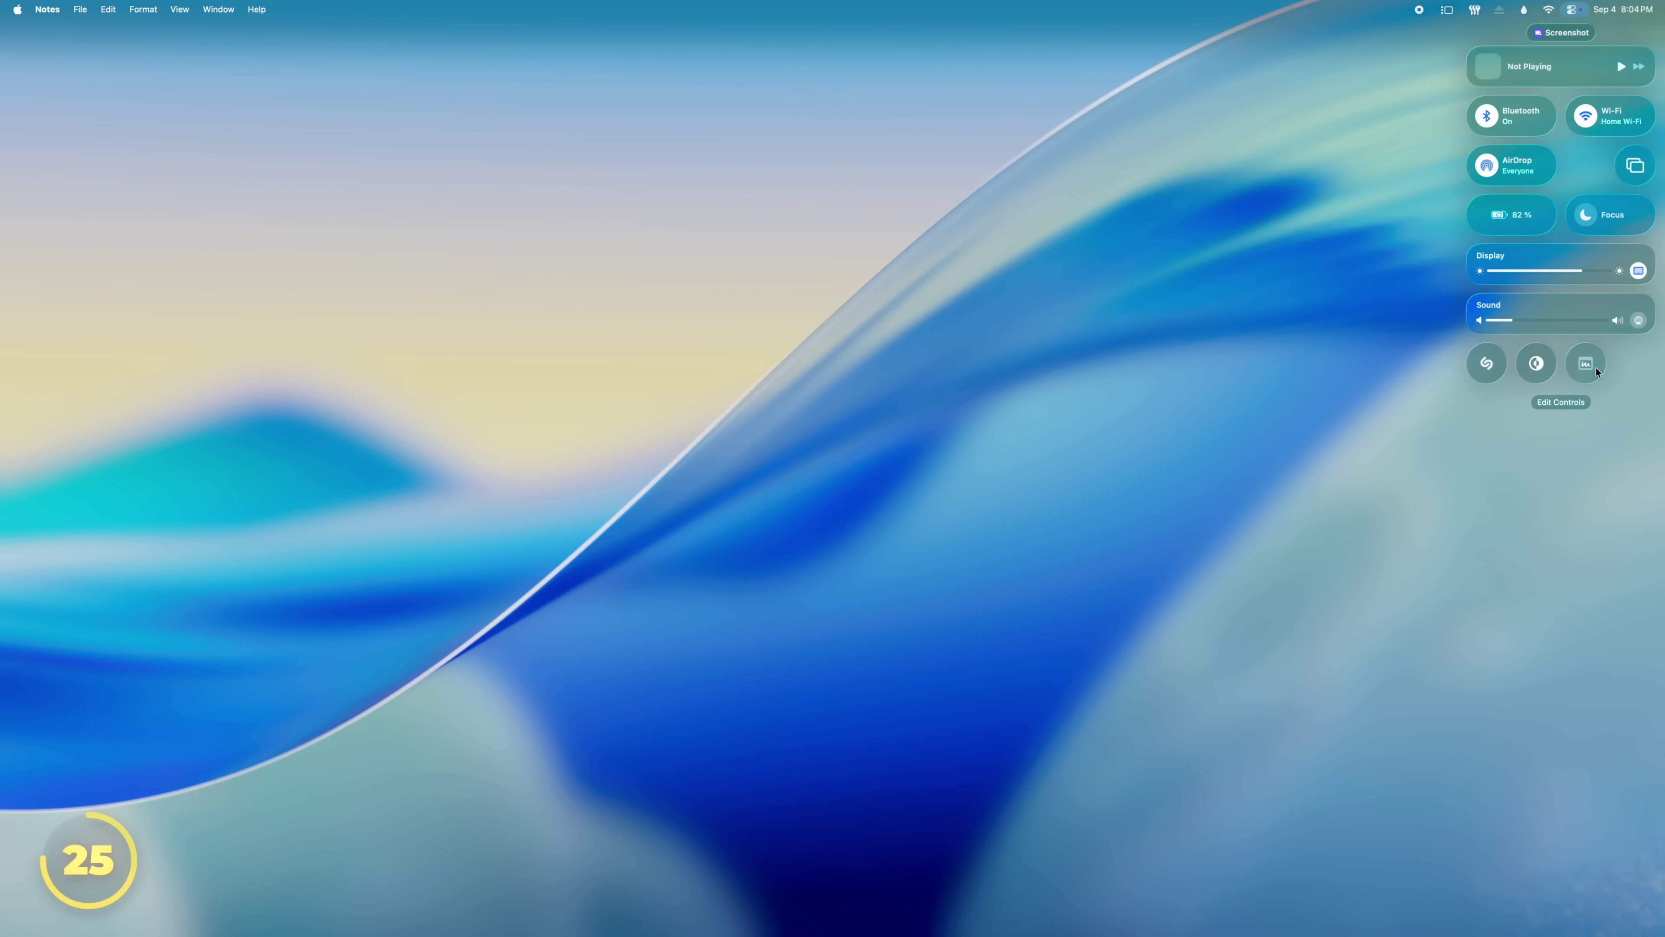
{"action": "left_click", "coordinate": [1595, 370]}
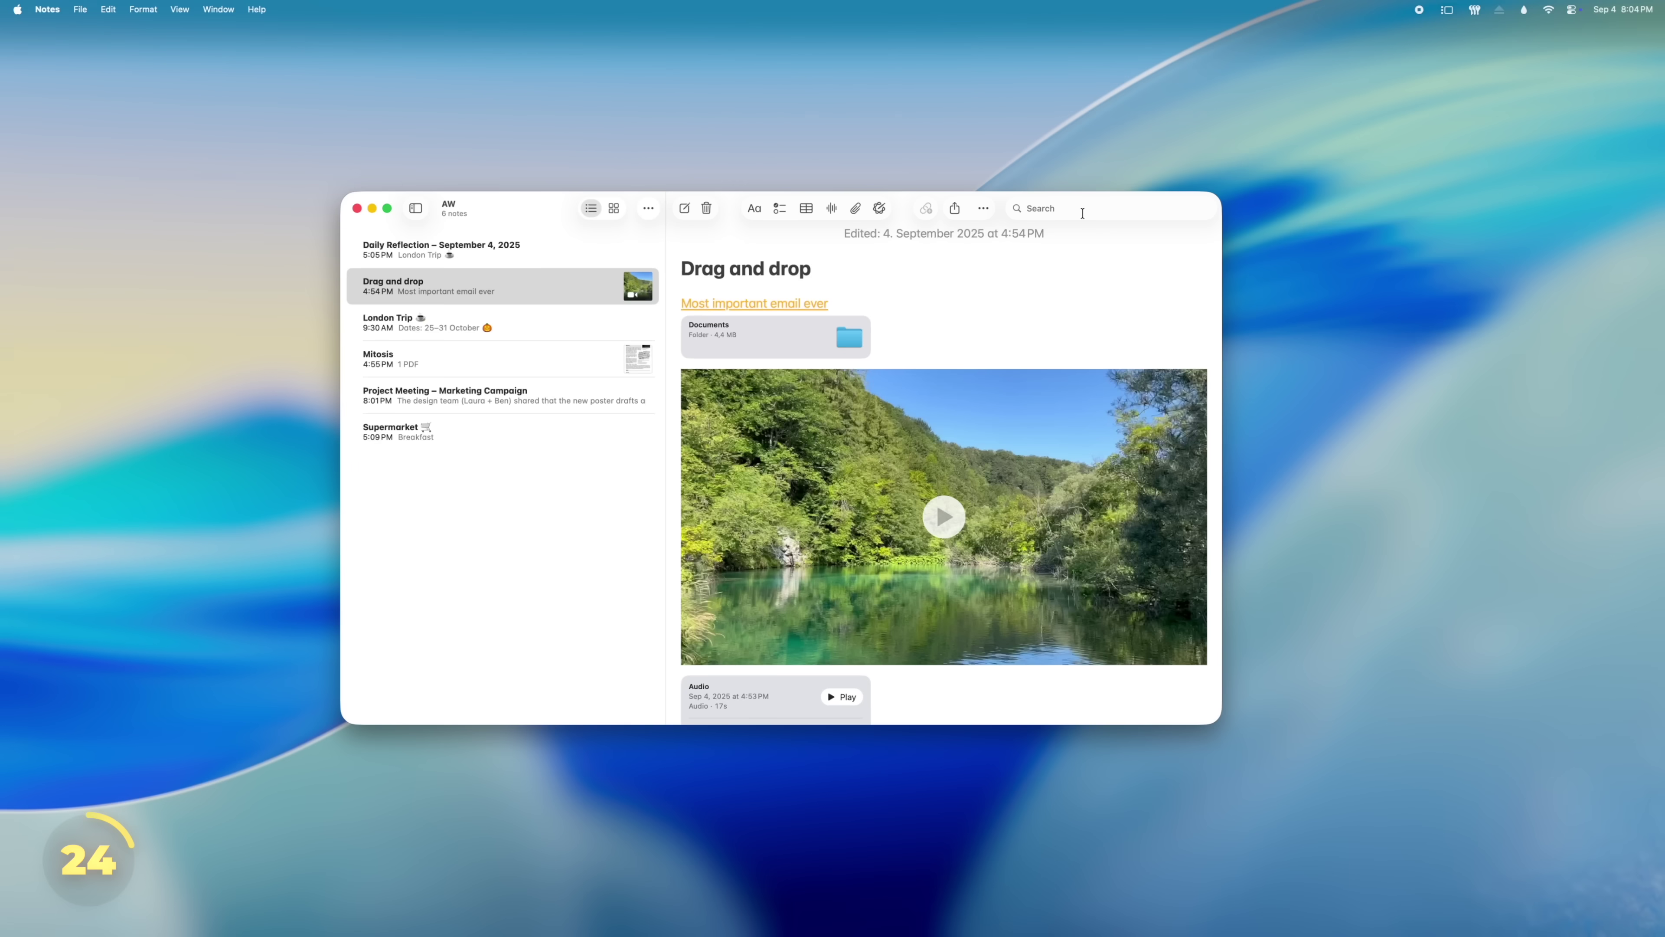
Use Find in Note to search the note for 'Instagram'
{"action": "left_click", "coordinate": [1075, 212]}
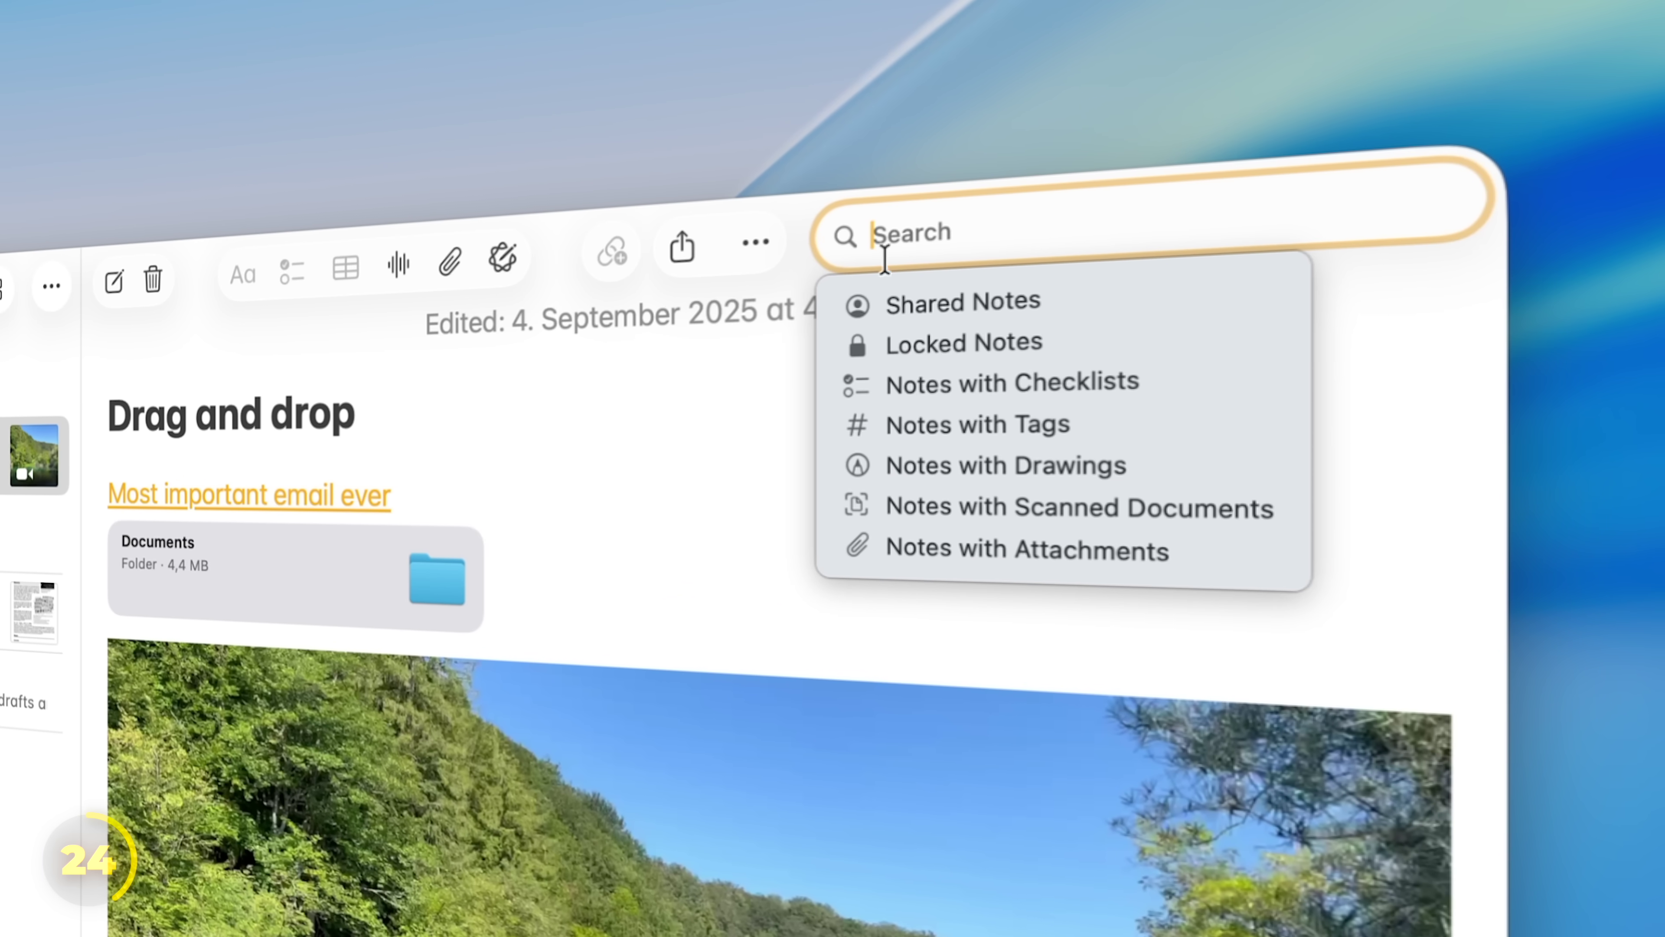
{"action": "left_click", "coordinate": [905, 270]}
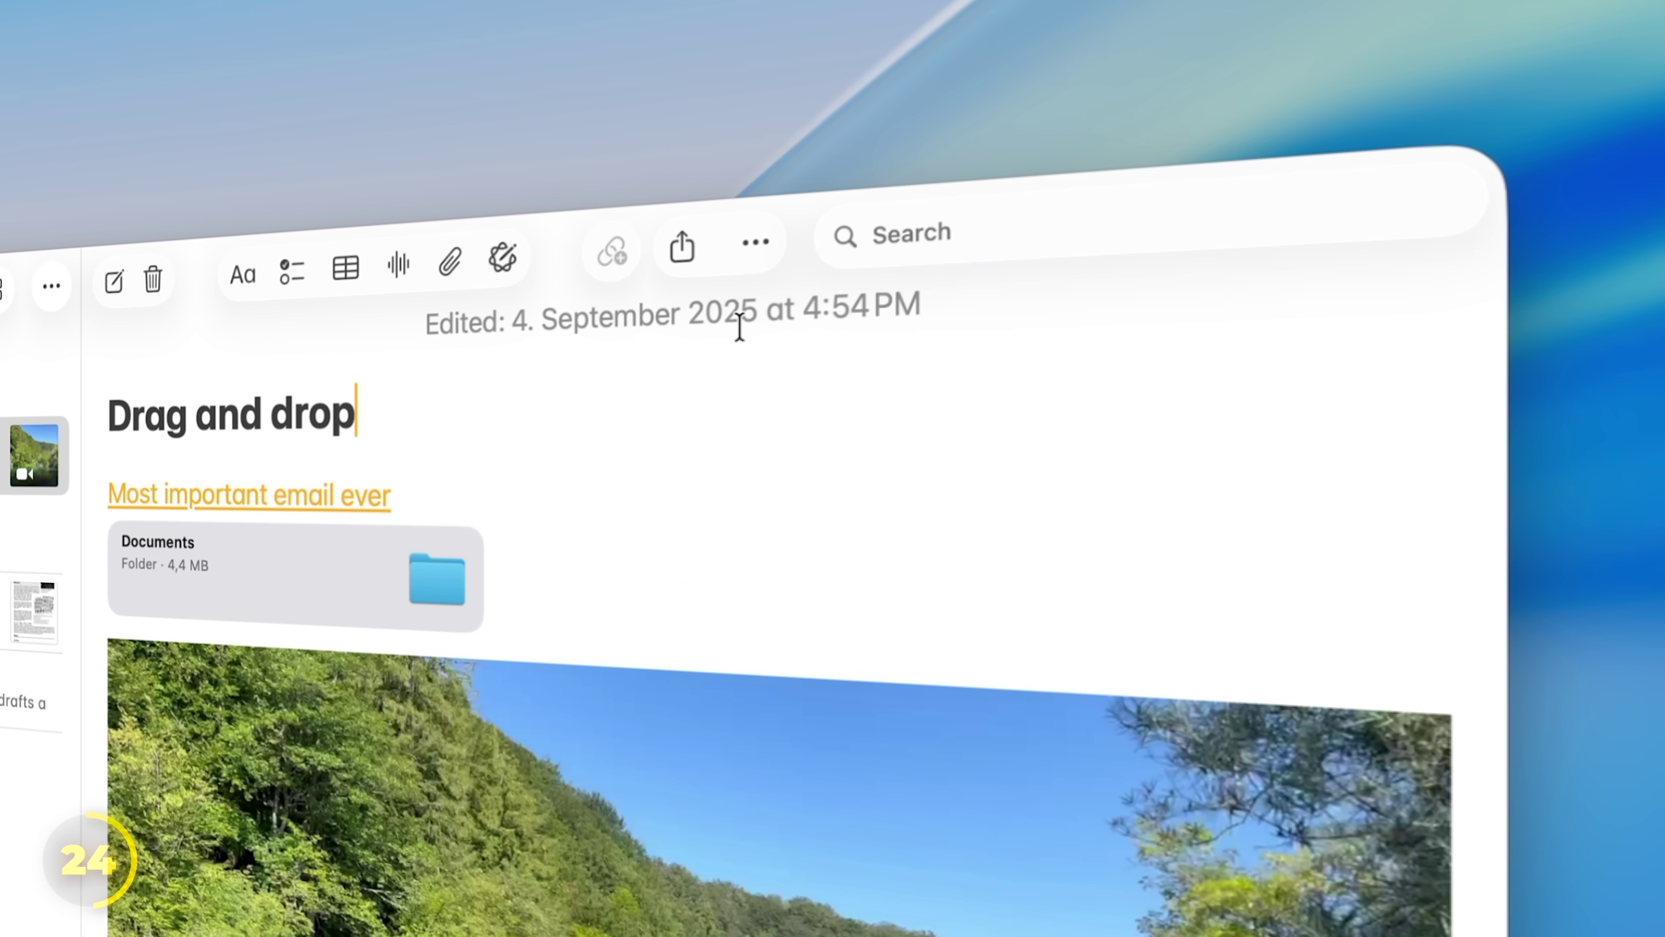
{"action": "left_click", "coordinate": [915, 217]}
{"action": "left_click", "coordinate": [761, 413]}
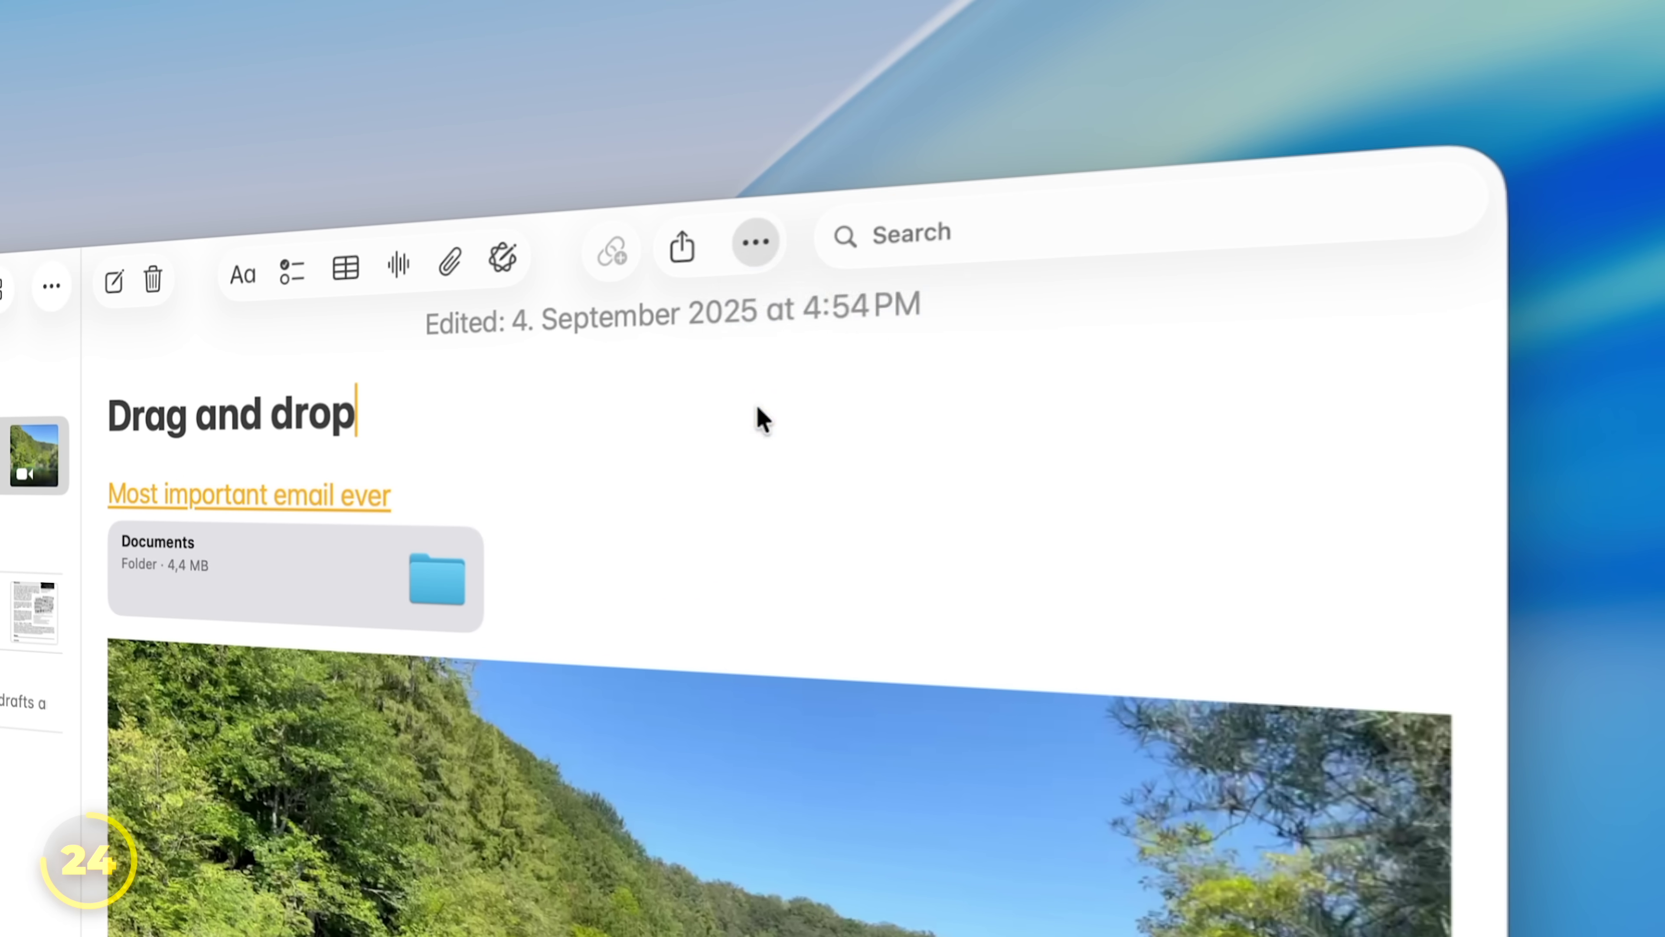
{"action": "type", "text": "Instagram"}
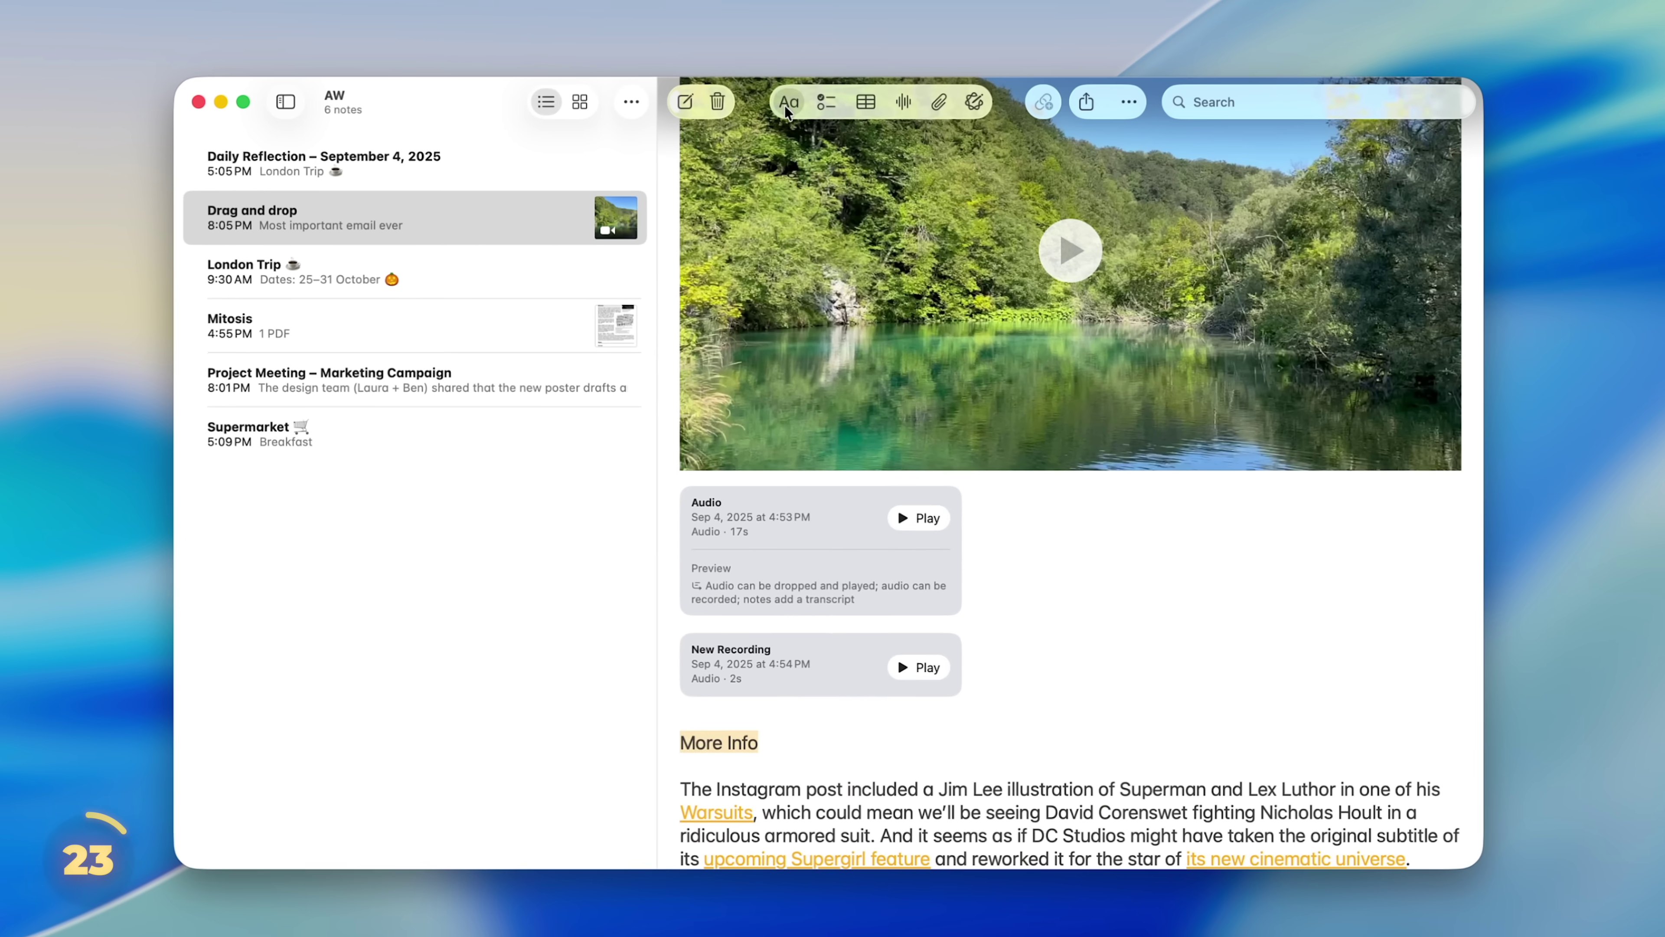
Make More Info a Title heading, collapse its section, and show the folder list
{"action": "left_click", "coordinate": [809, 164]}
{"action": "left_click", "coordinate": [786, 184]}
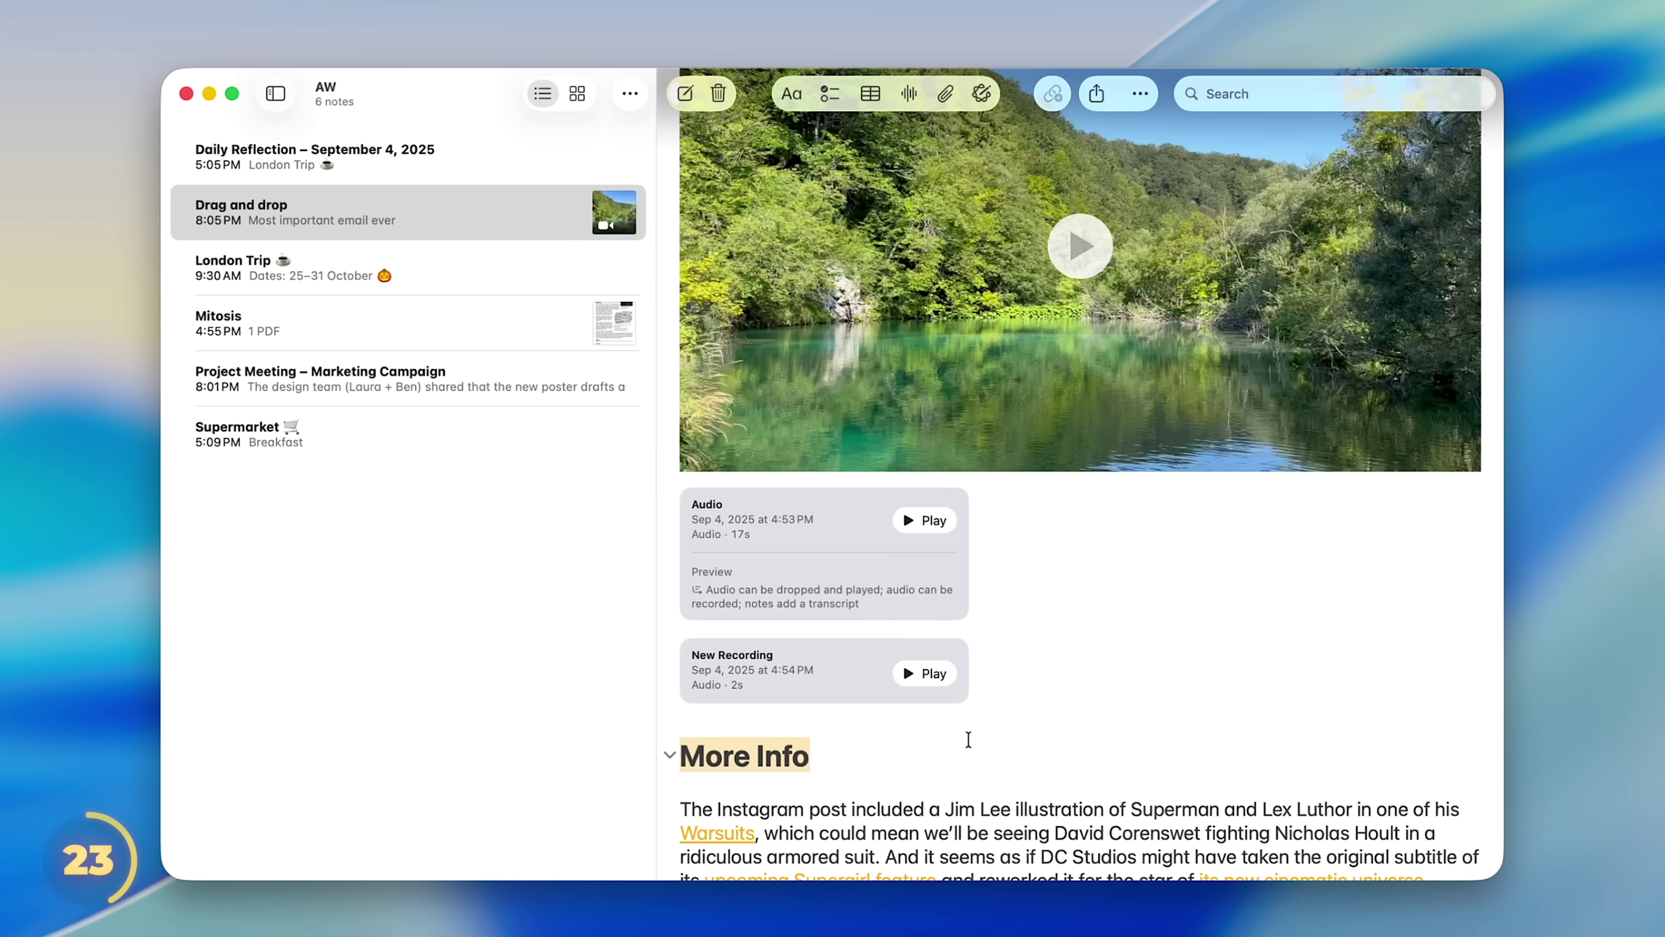
{"action": "left_click", "coordinate": [669, 758]}
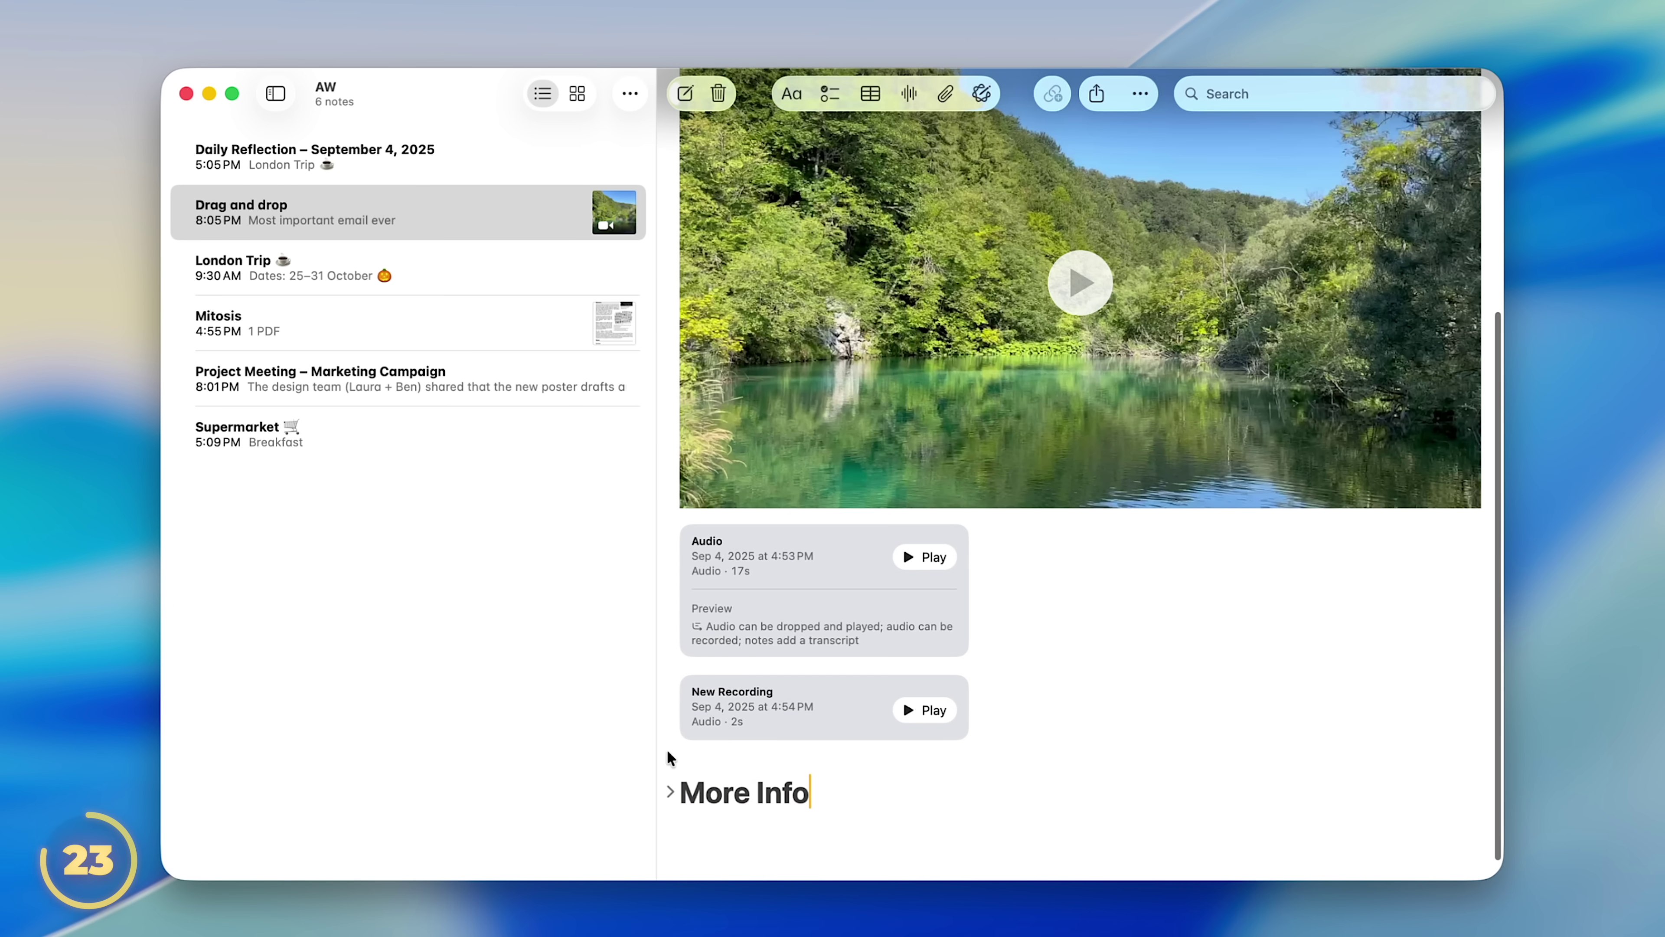
{"action": "left_click", "coordinate": [275, 93]}
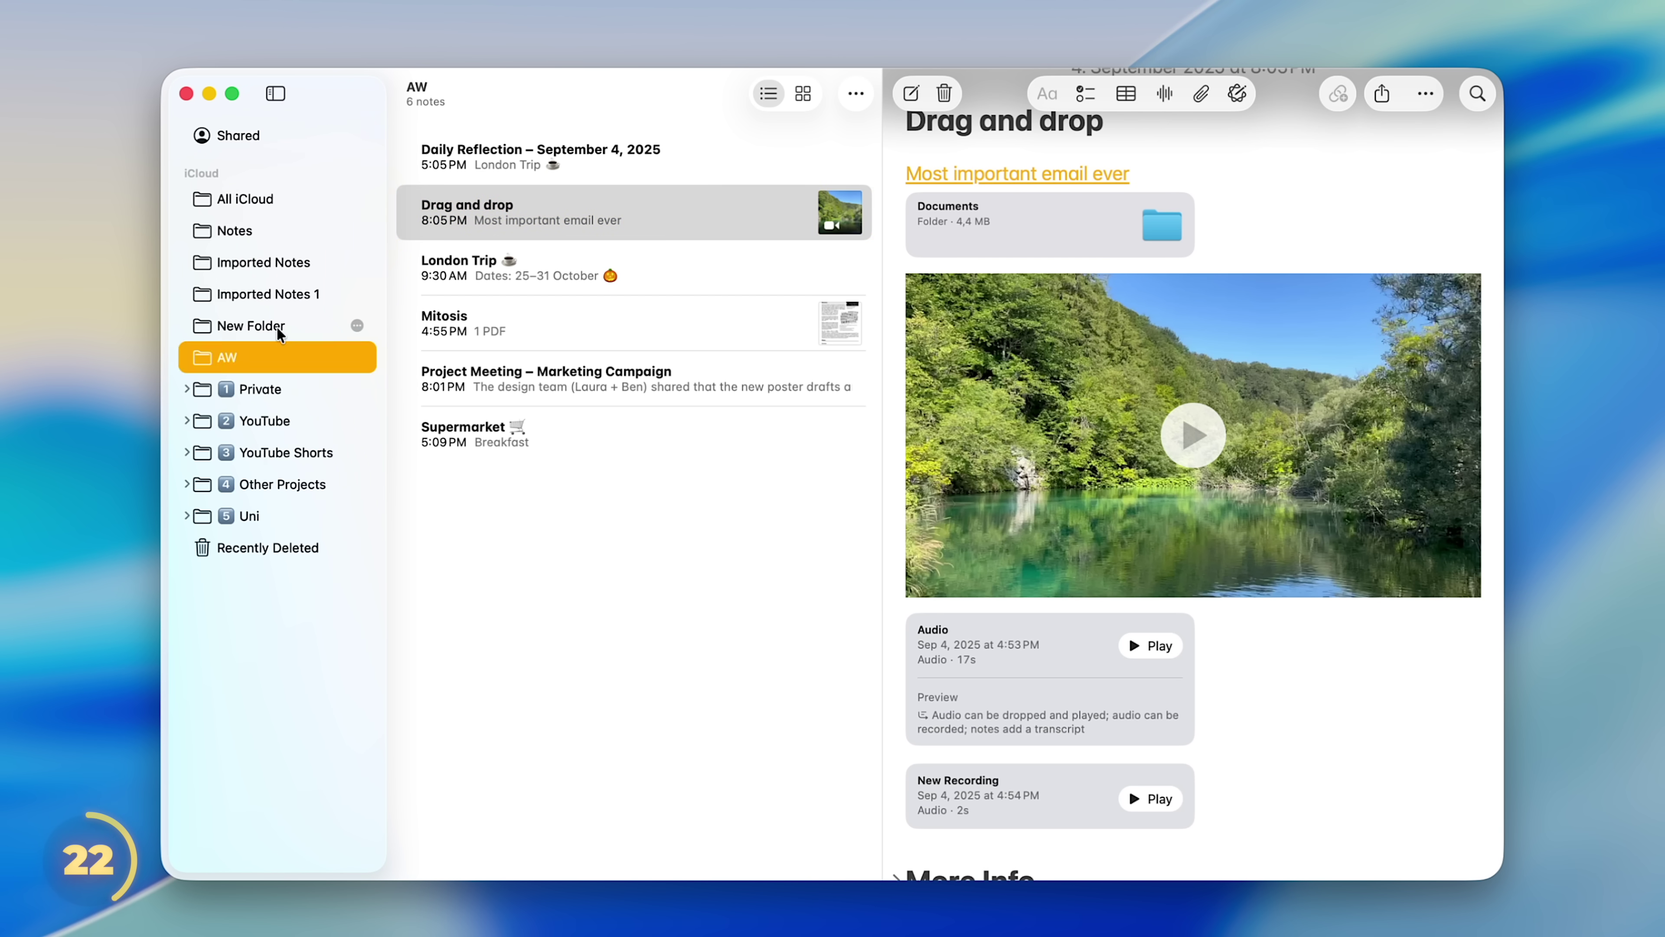
Nest New Folder inside AW, then collapse AW to list its six notes
{"action": "left_click_drag", "start_coordinate": [276, 325], "coordinate": [265, 363]}
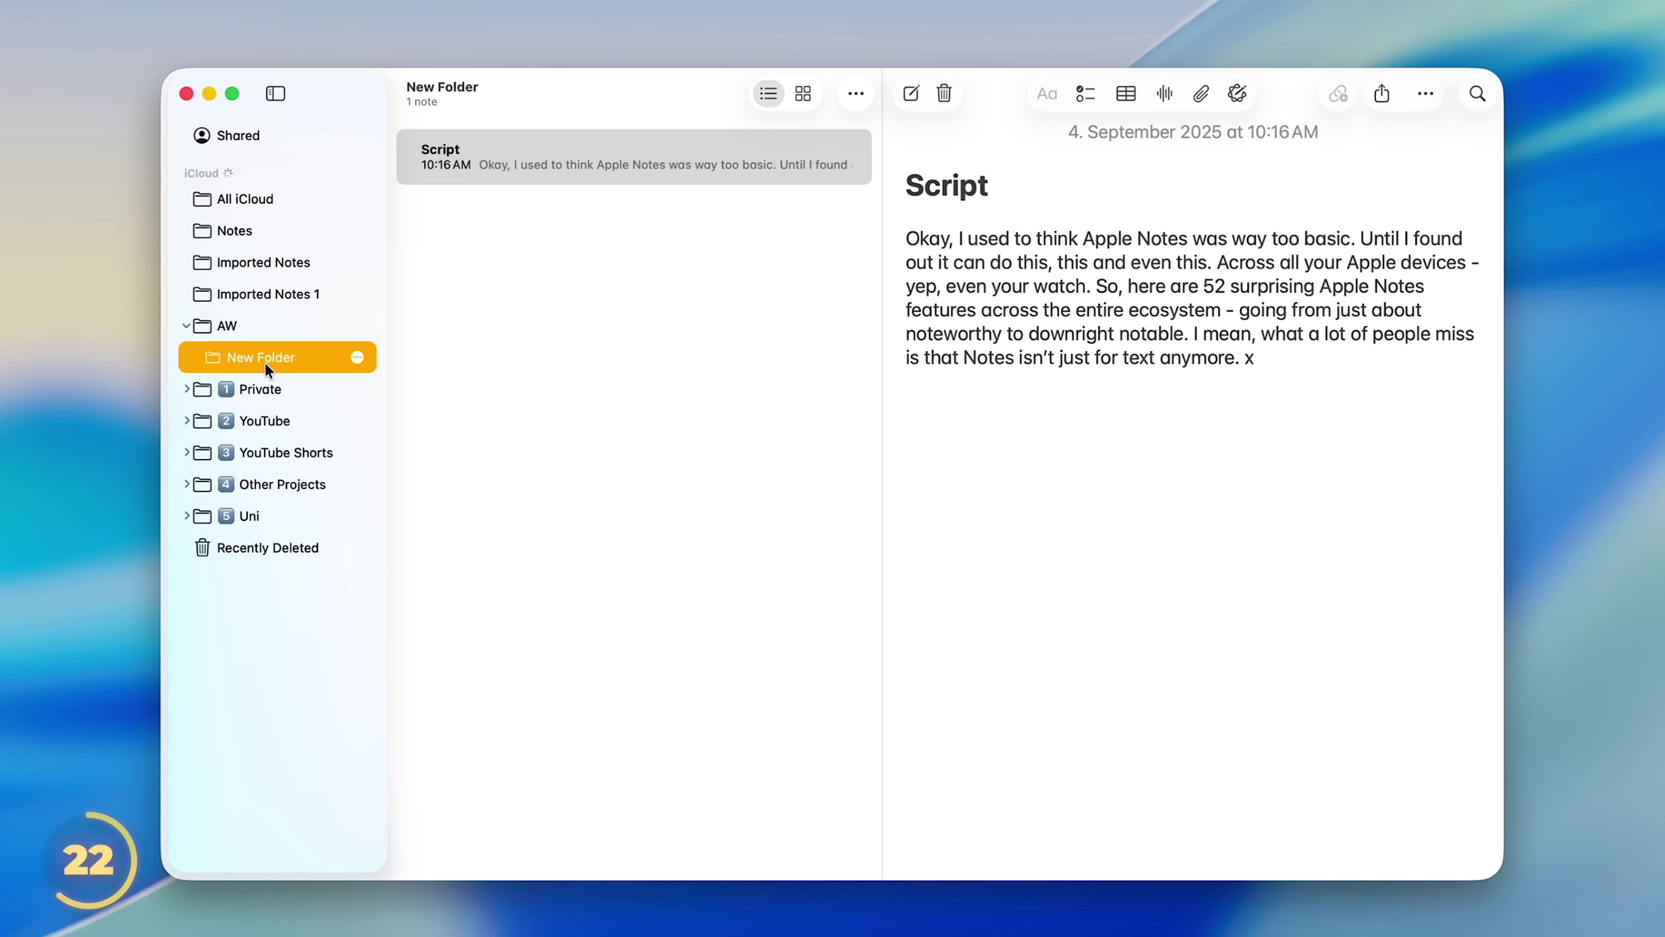
{"action": "left_click", "coordinate": [188, 324]}
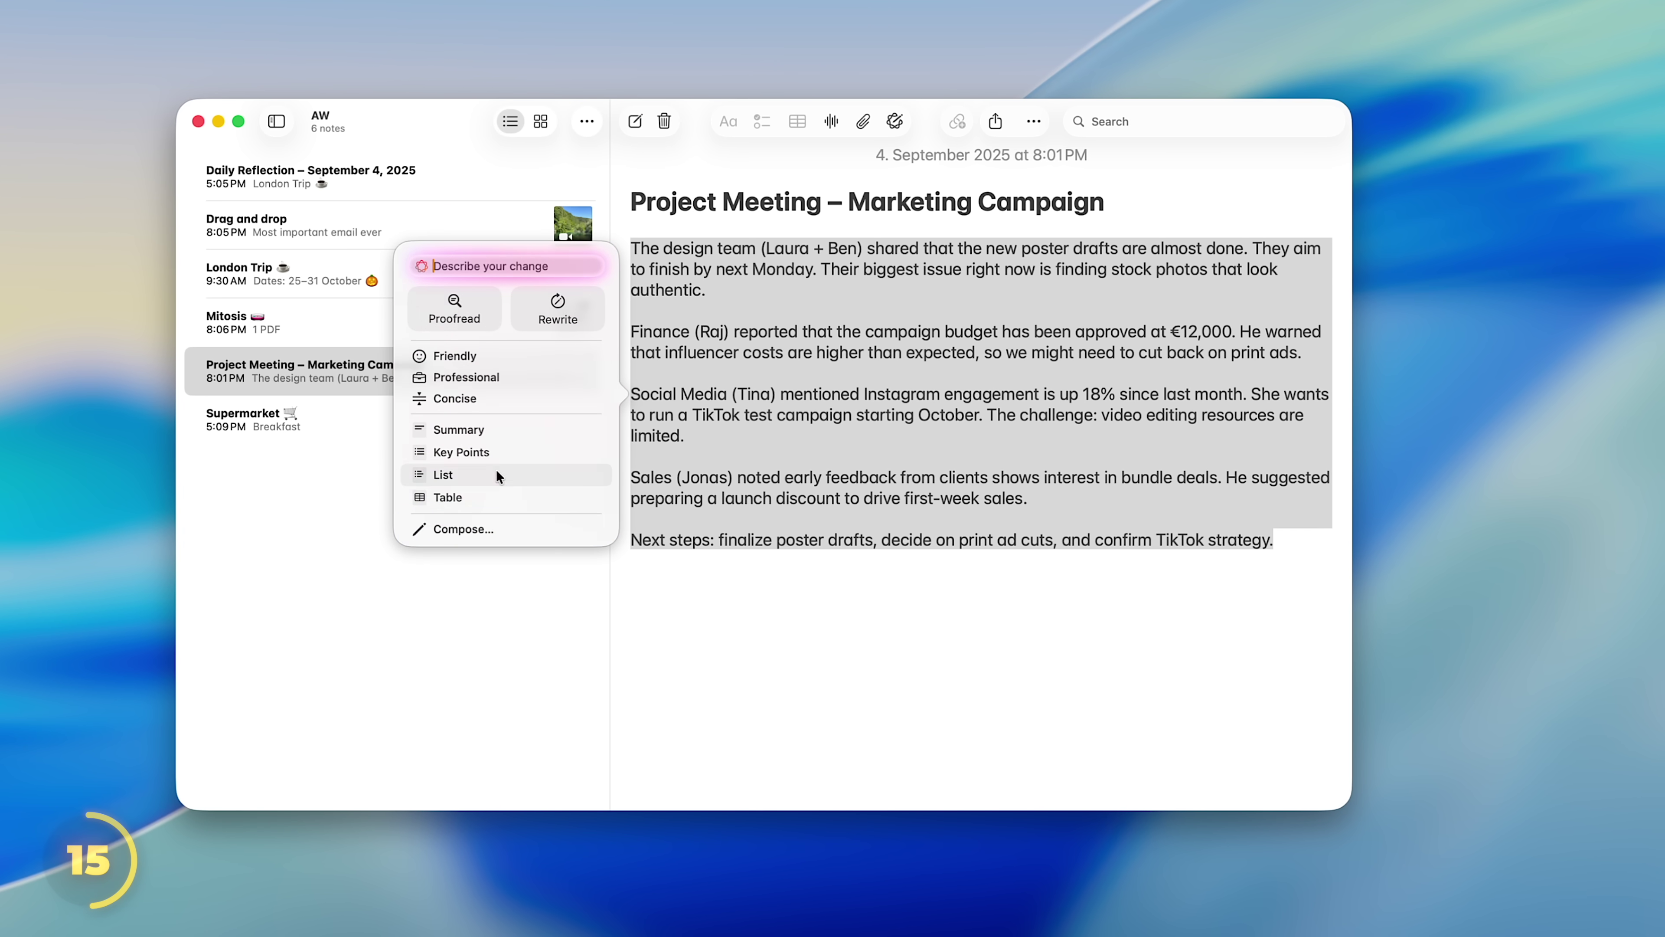
Turn the meeting notes into a table and have ChatGPT compose 'Explain photosynthesis to me like I'm 5'
{"action": "left_click", "coordinate": [485, 496]}
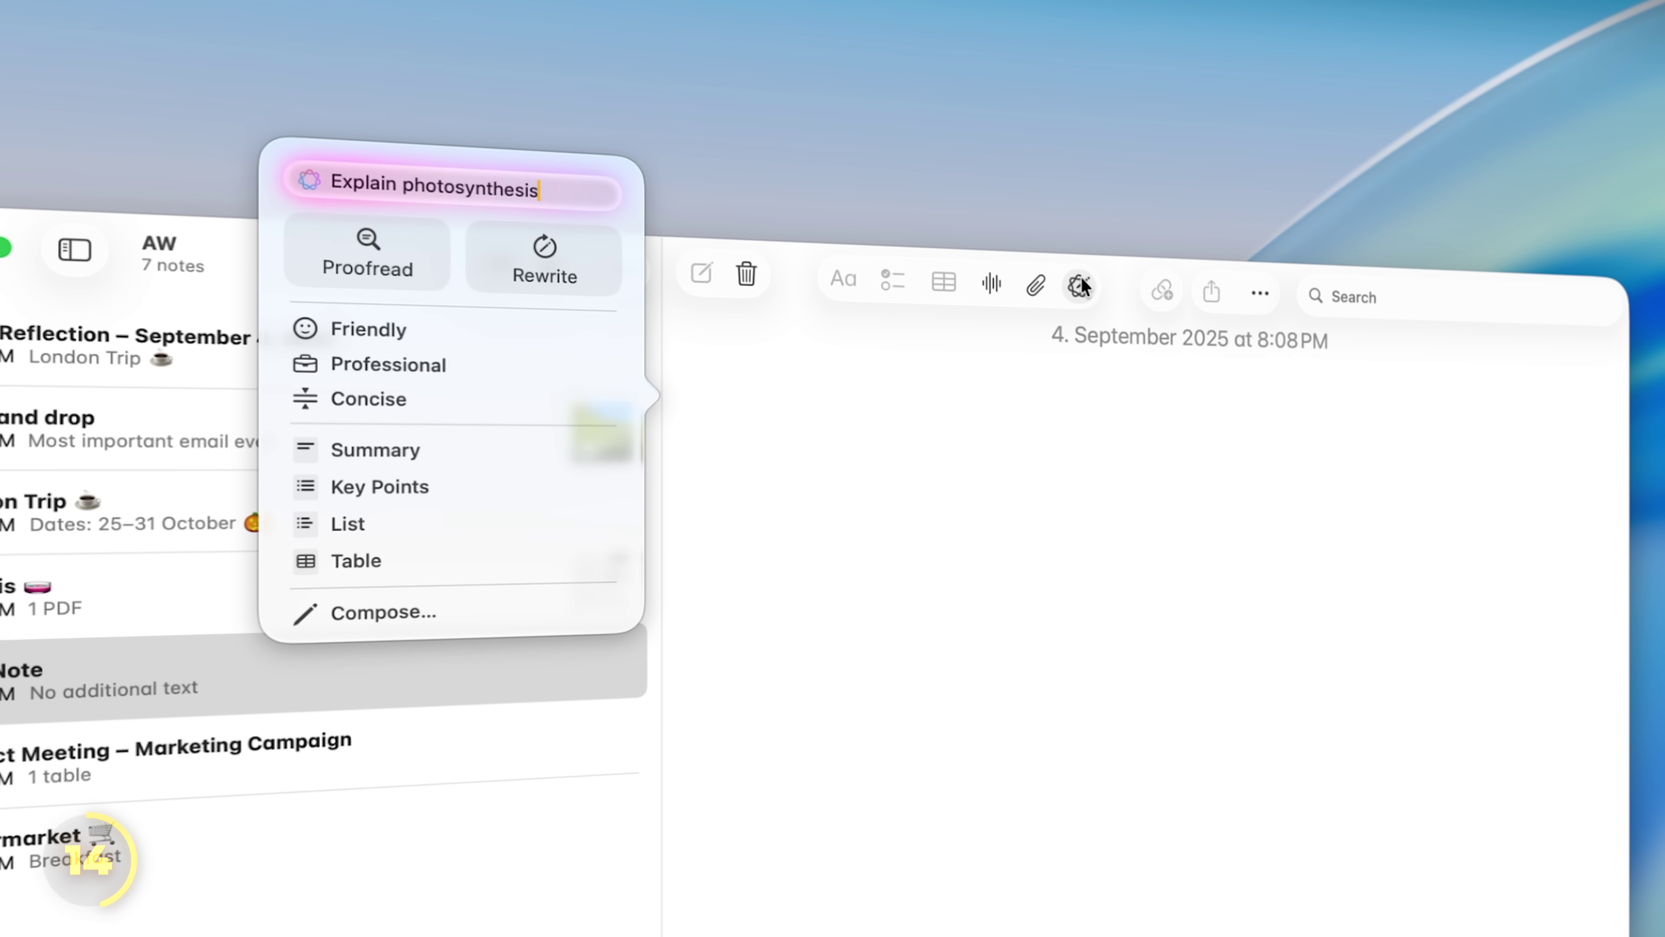
{"action": "type", "text": "to me like I'm 5"}
{"action": "key", "text": "Return"}
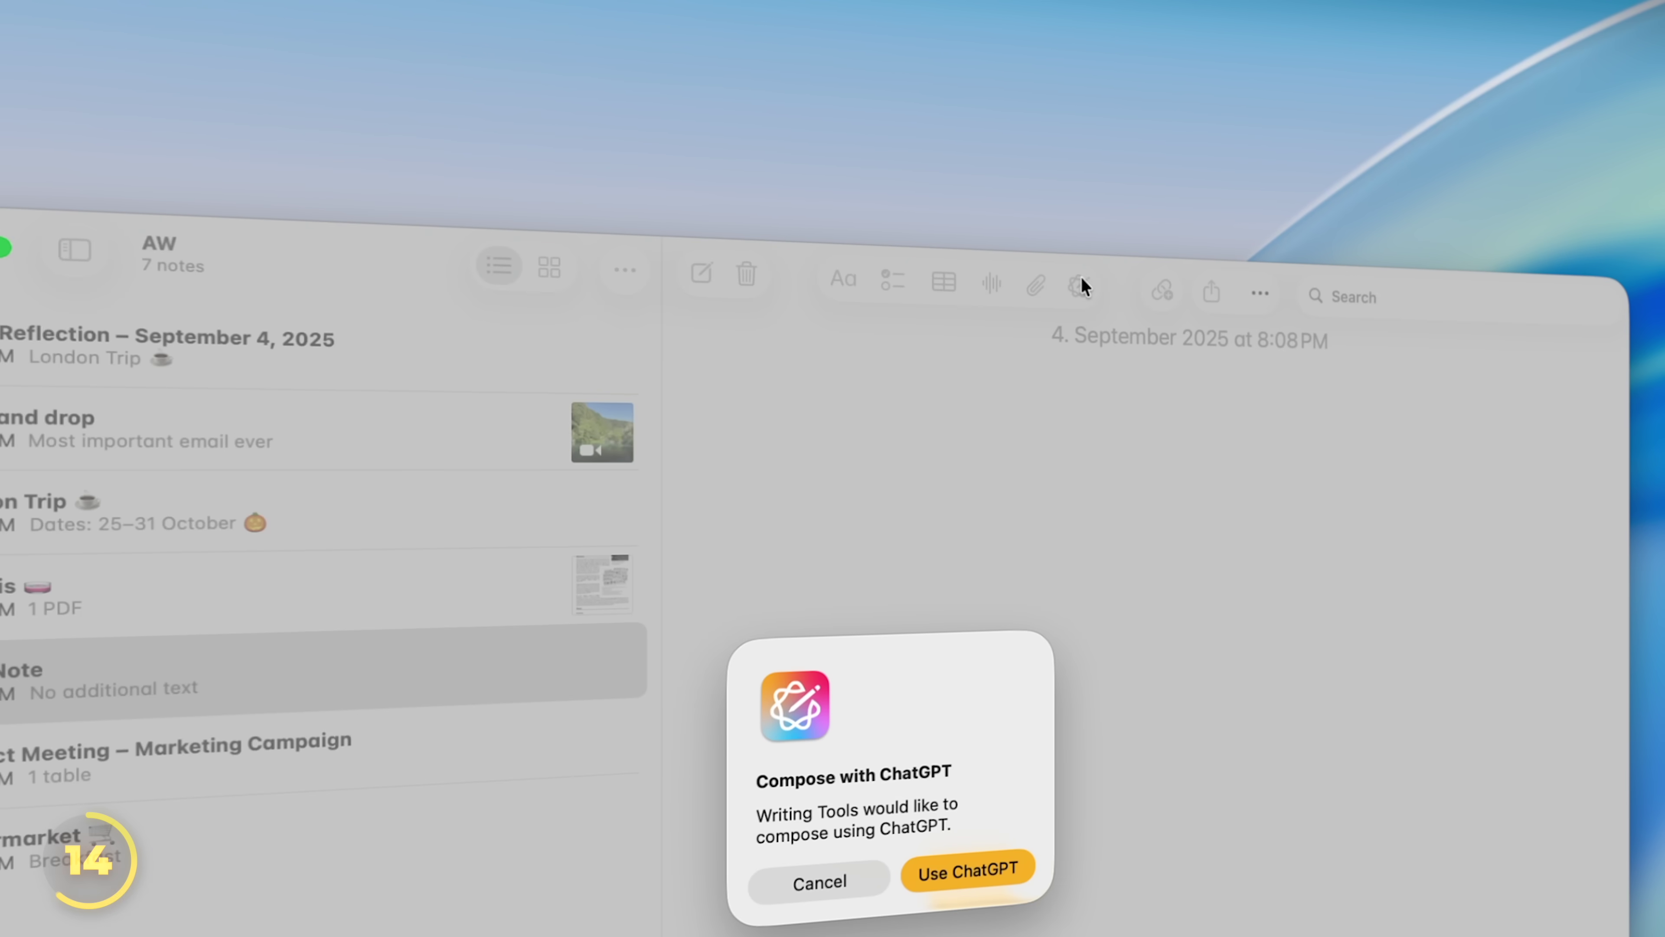
{"action": "left_click", "coordinate": [939, 875]}
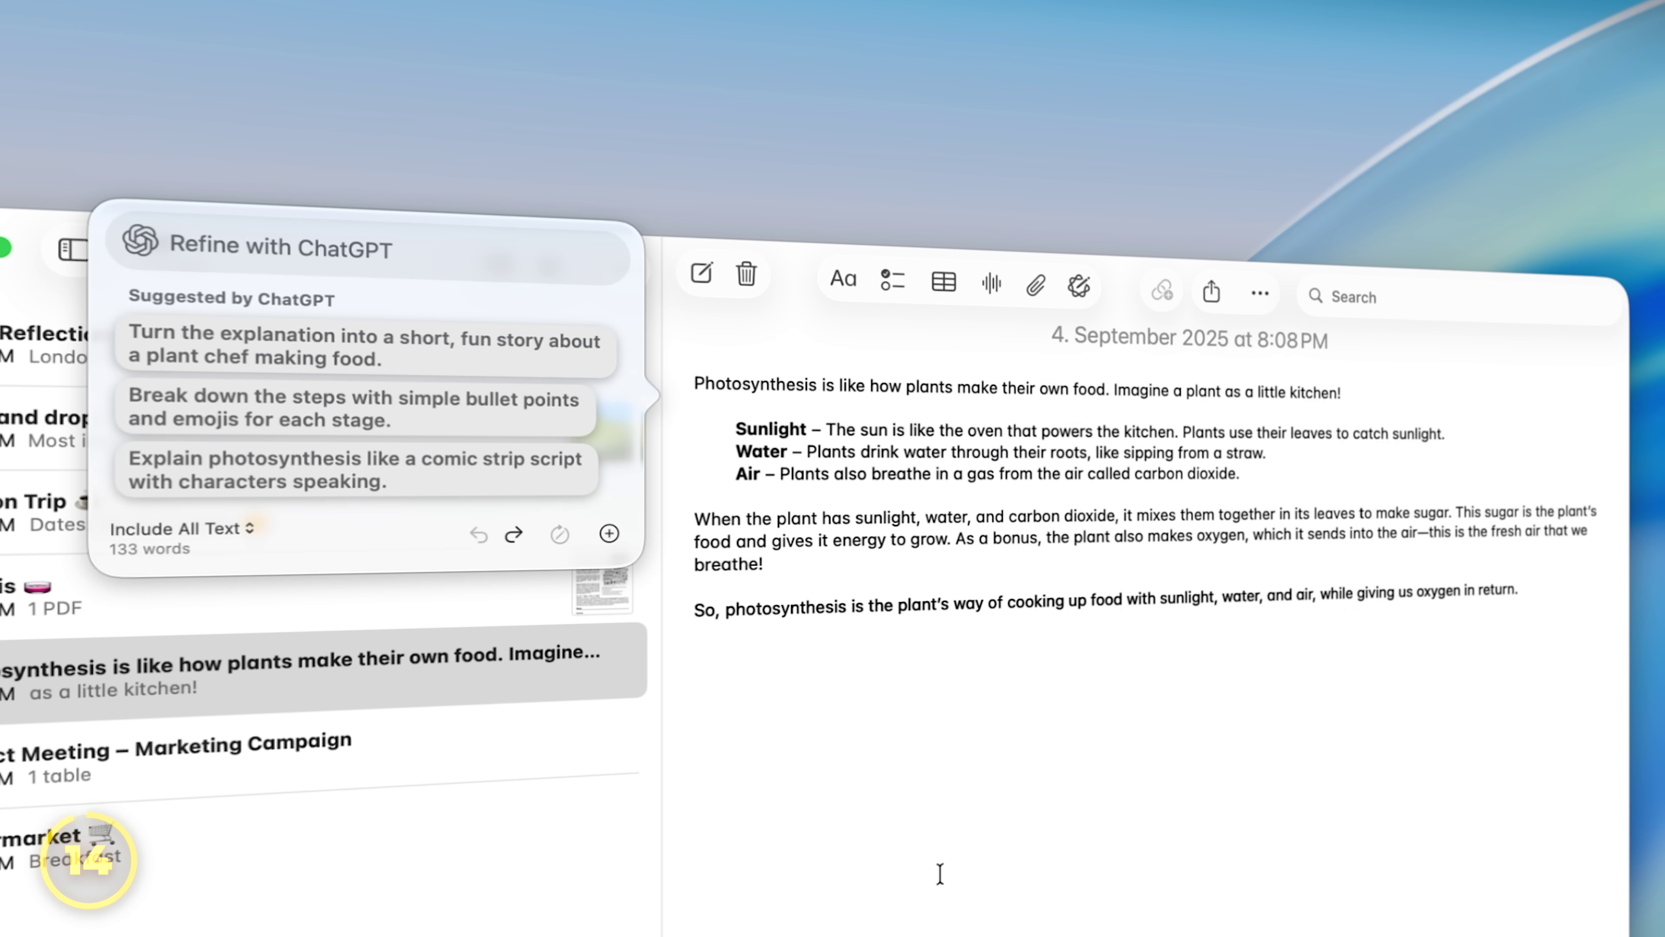
Format the stages as a numbered list and request an image of a green plant
{"action": "left_click", "coordinate": [939, 872]}
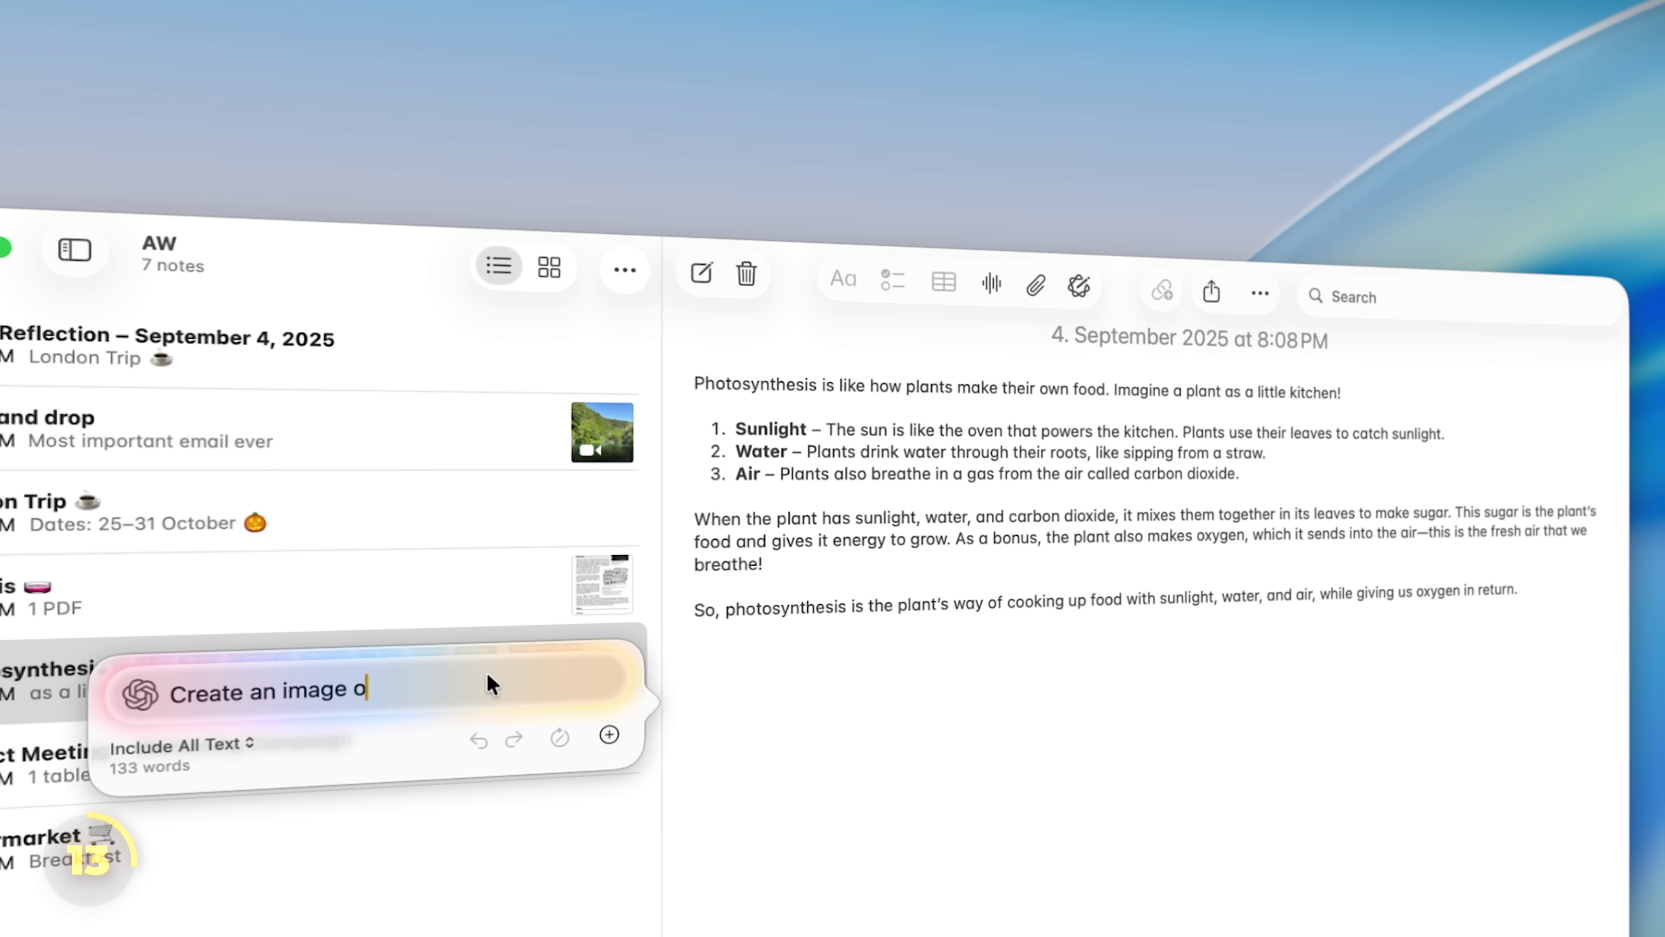
{"action": "type", "text": "f a green plant"}
{"action": "key", "text": "Return"}
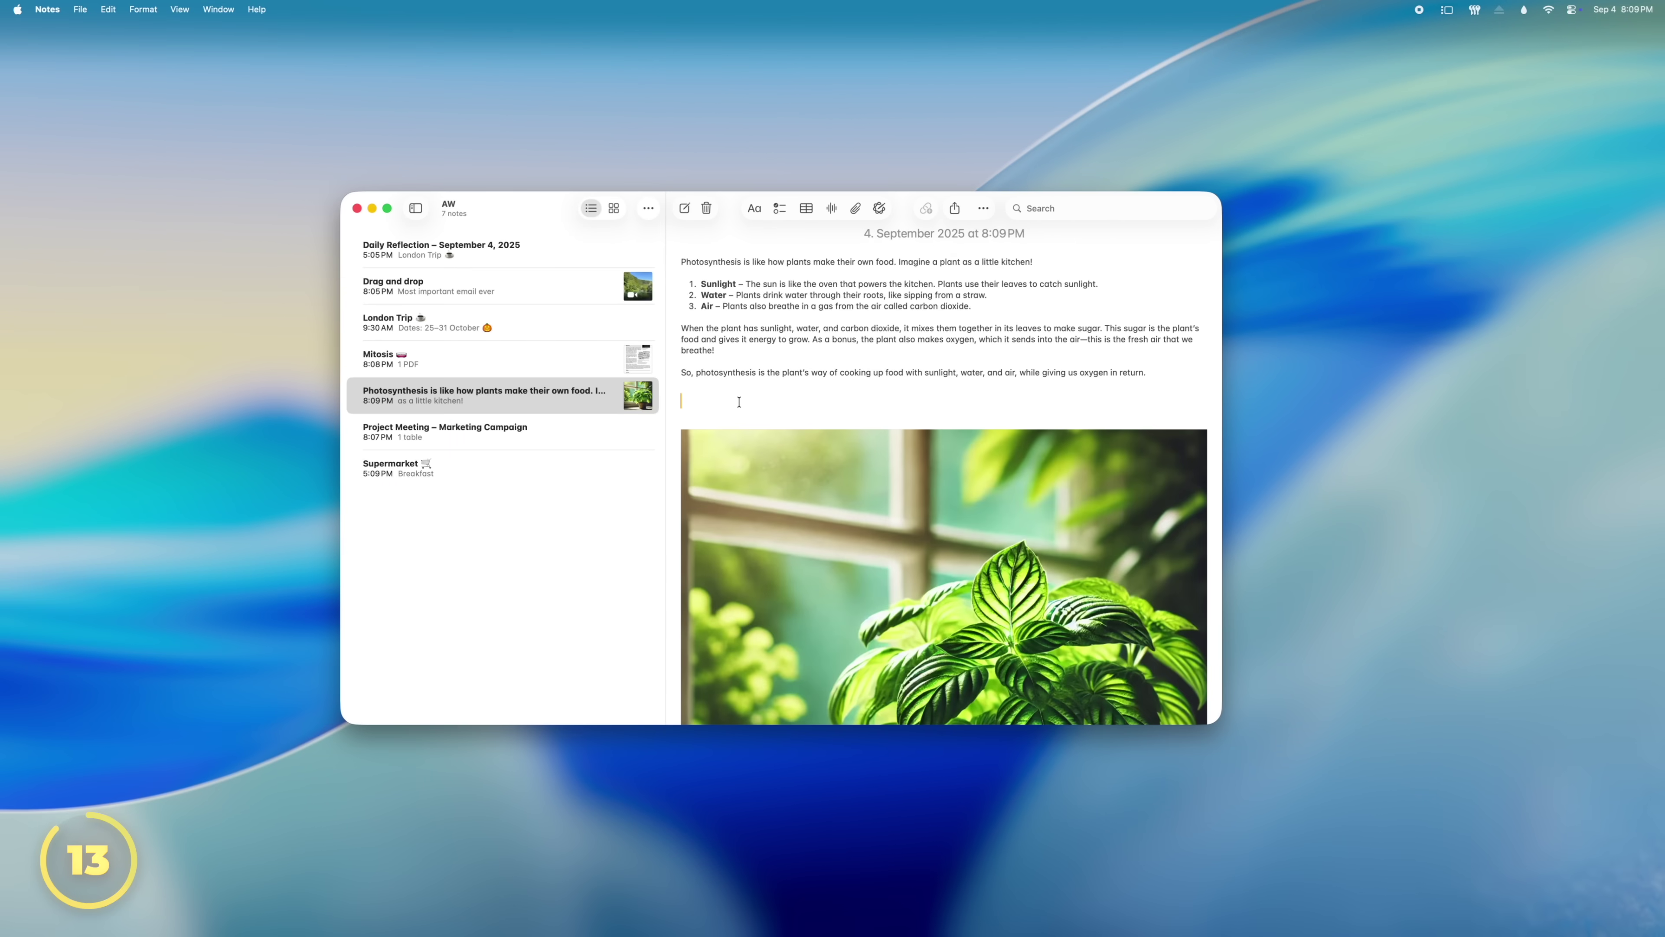
Sketch a sailboat with hull, mast and sail on a wavy water line
{"action": "scroll", "coordinate": [742, 653], "scroll_direction": "down", "scroll_amount": 5}
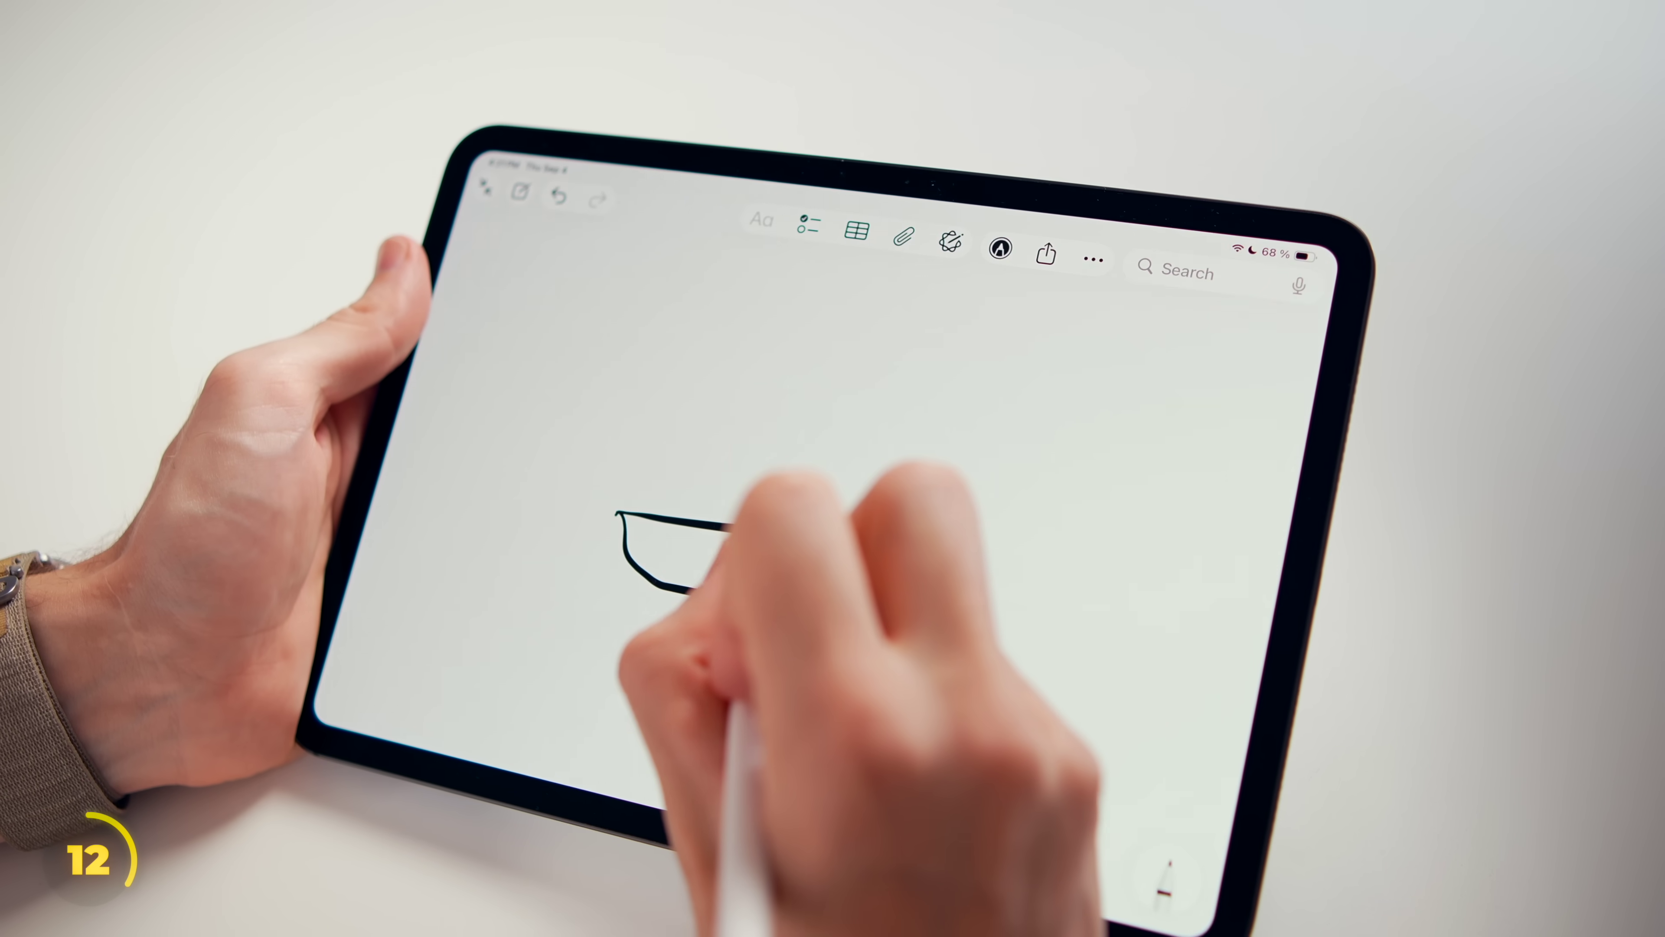
{"action": "mouse_move", "coordinate": [787, 472]}
{"action": "left_mouse_down"}
{"action": "mouse_move", "coordinate": [816, 371]}
{"action": "mouse_move", "coordinate": [882, 462]}
{"action": "mouse_move", "coordinate": [774, 469]}
{"action": "left_mouse_up"}
{"action": "mouse_move", "coordinate": [526, 634]}
{"action": "left_mouse_down"}
{"action": "mouse_move", "coordinate": [787, 597]}
{"action": "mouse_move", "coordinate": [1006, 669]}
{"action": "mouse_move", "coordinate": [1049, 610]}
{"action": "left_mouse_up"}
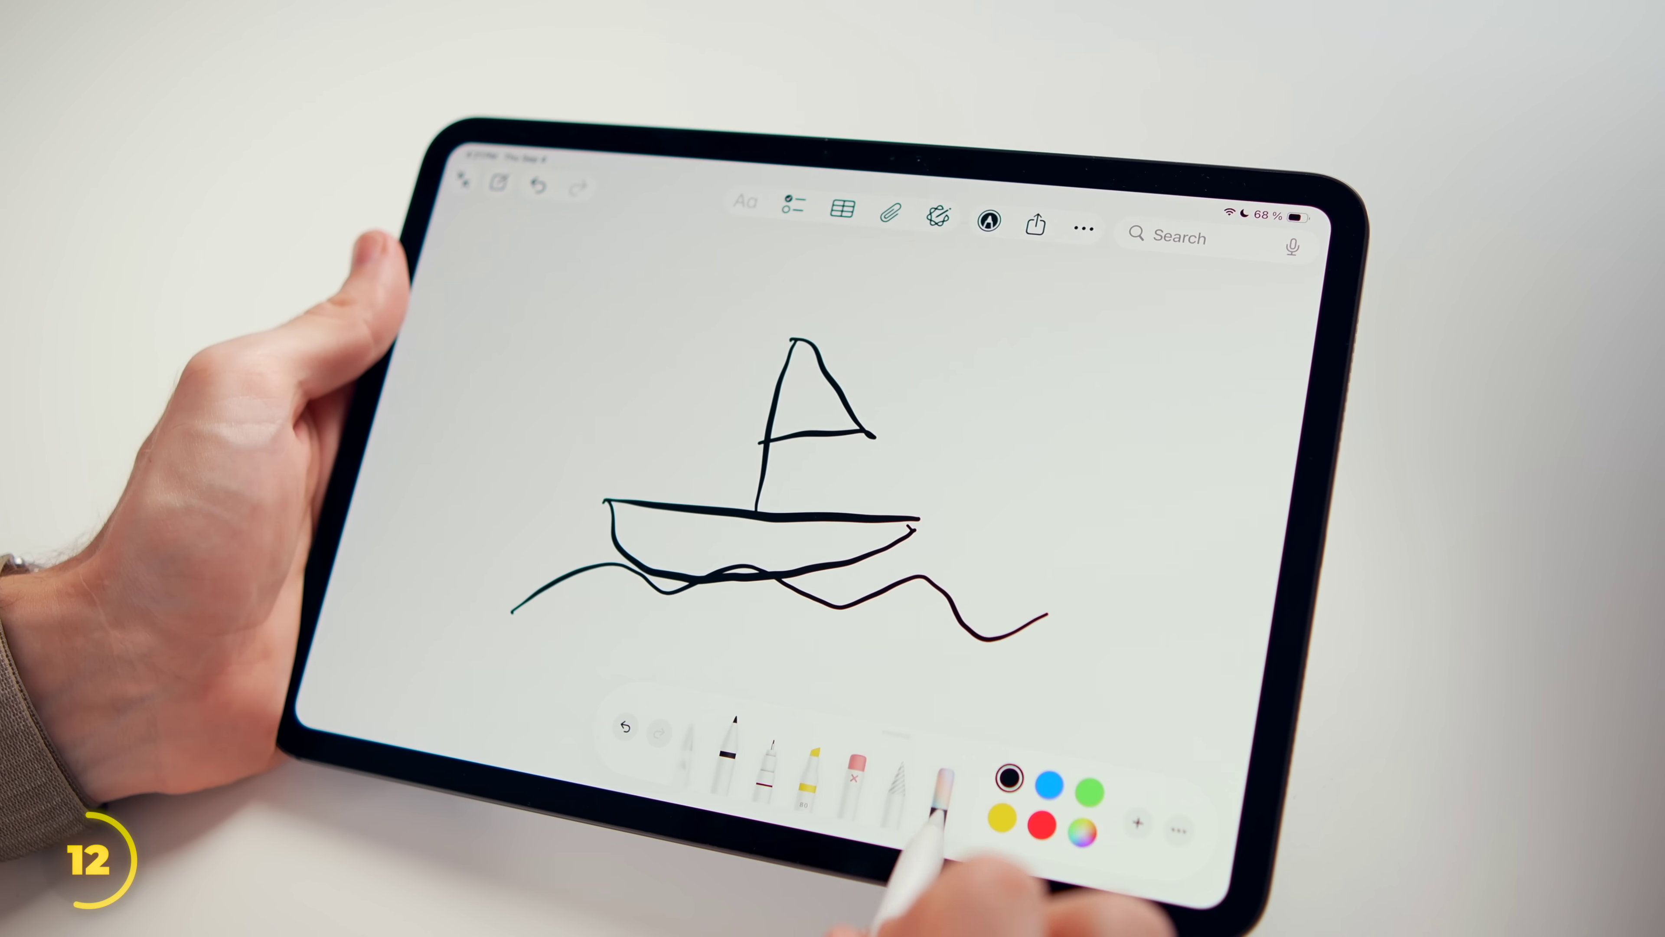
Circle the boat sketch with Image Wand and begin describing it as 'Boa…' for generation
{"action": "left_click", "coordinate": [944, 797]}
{"action": "left_click_drag", "start_coordinate": [688, 669], "coordinate": [551, 646]}
{"action": "left_click_drag", "start_coordinate": [651, 354], "coordinate": [1174, 657]}
{"action": "left_click_drag", "start_coordinate": [458, 617], "coordinate": [983, 702]}
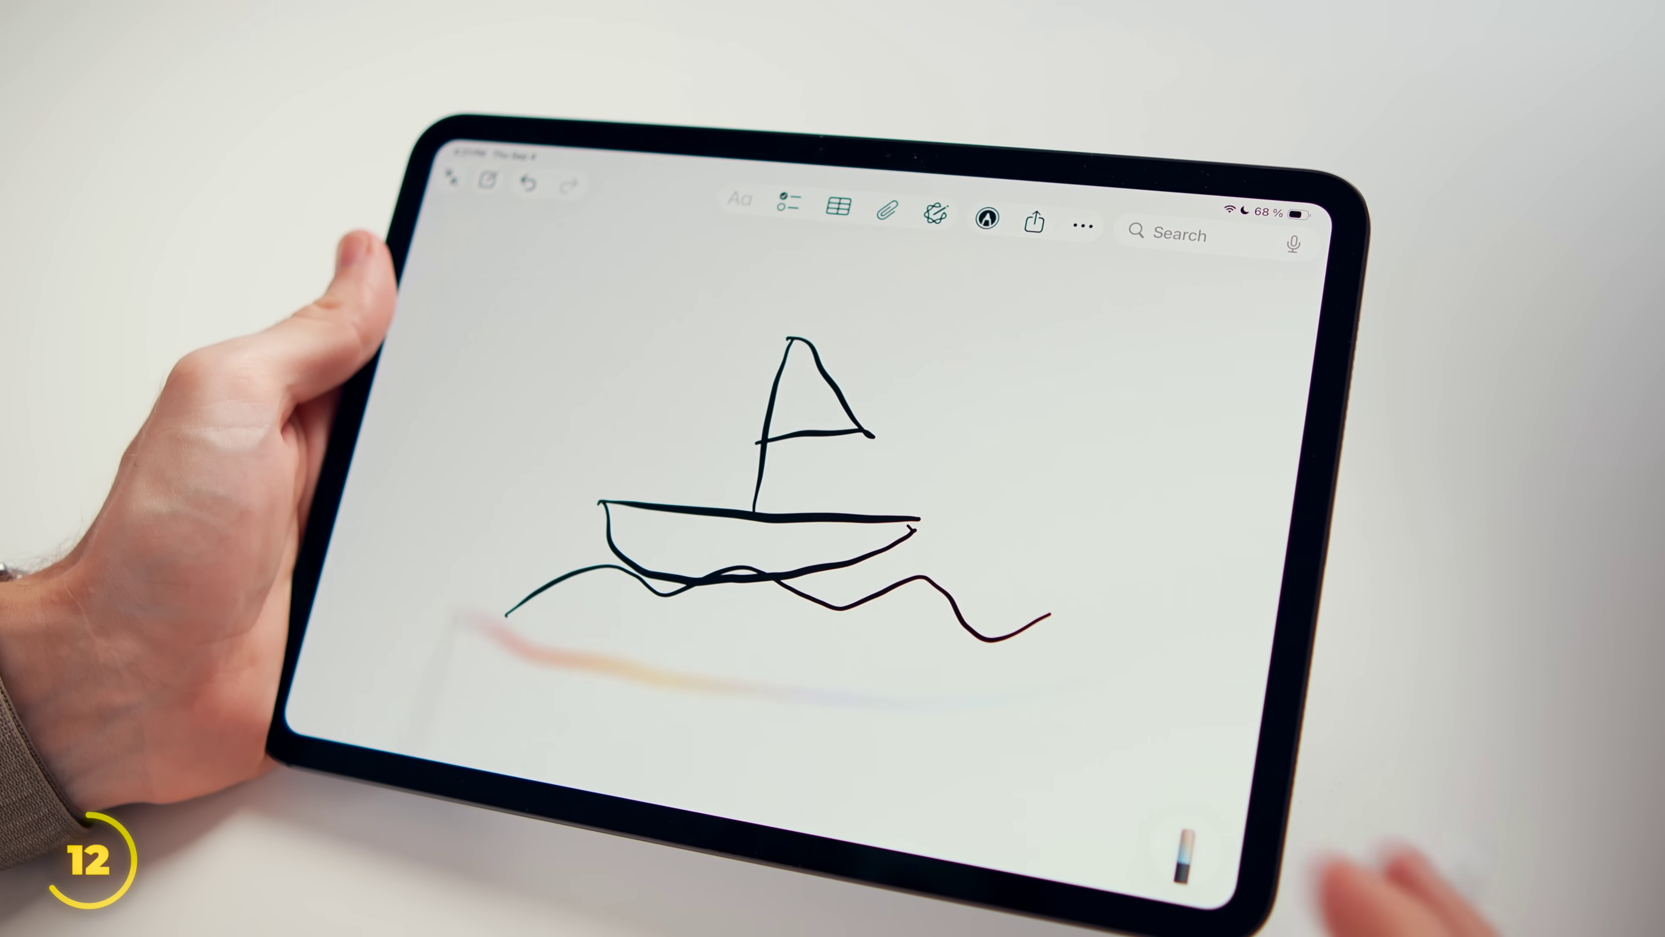
{"action": "left_click", "coordinate": [787, 718]}
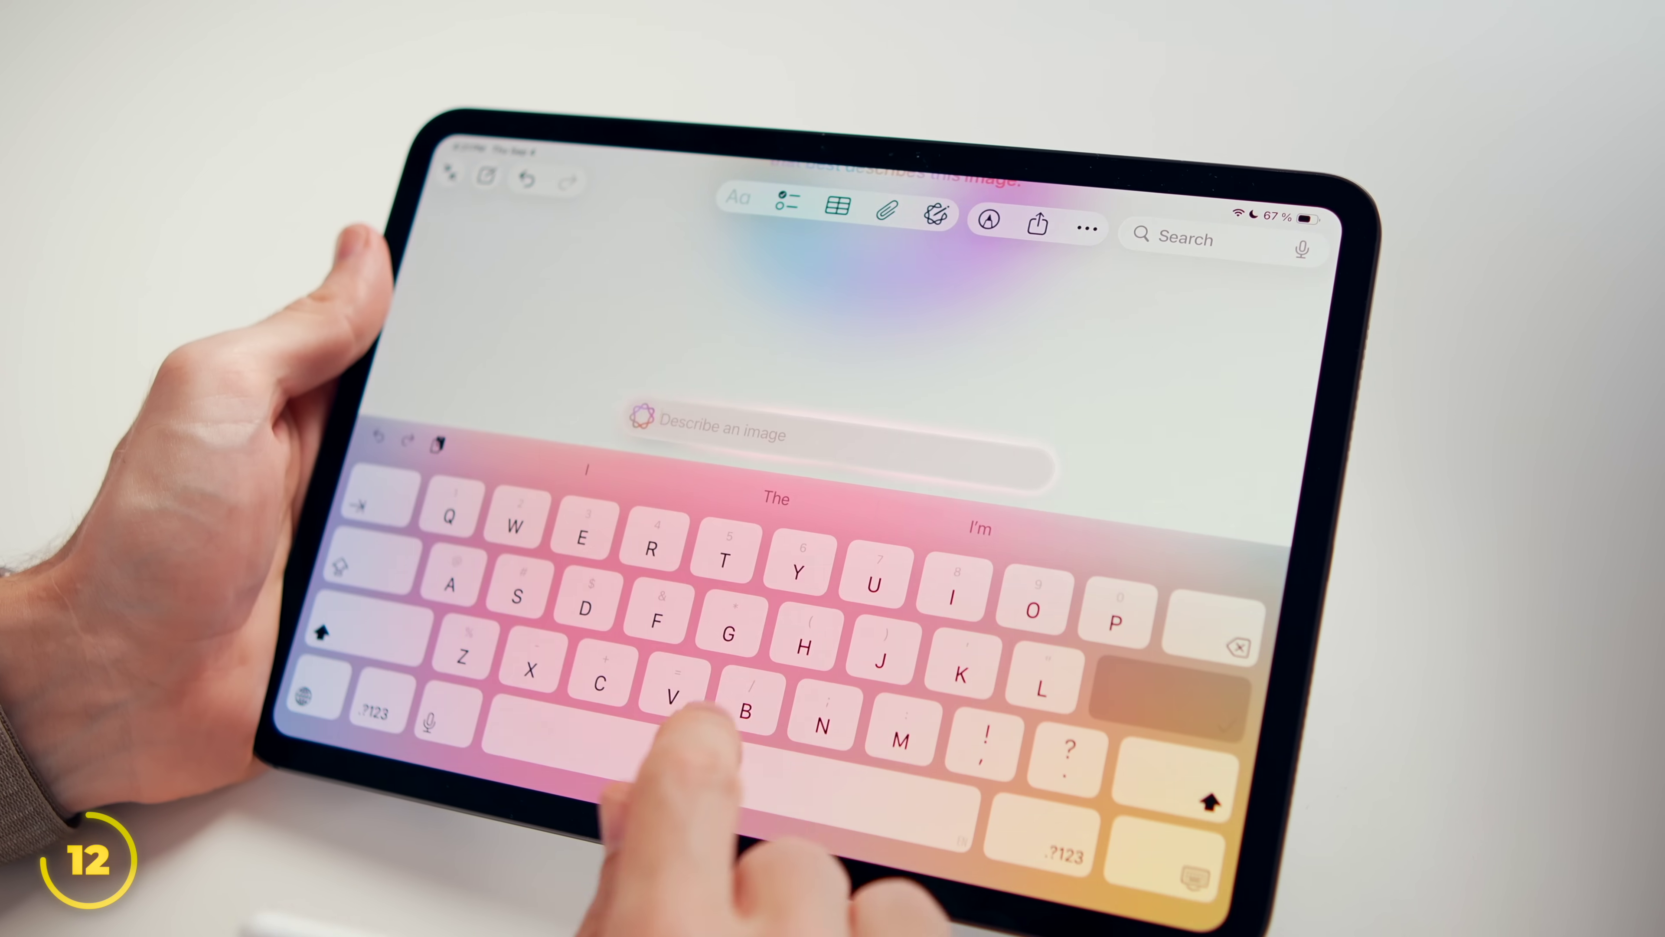
{"action": "type", "text": "Boa"}
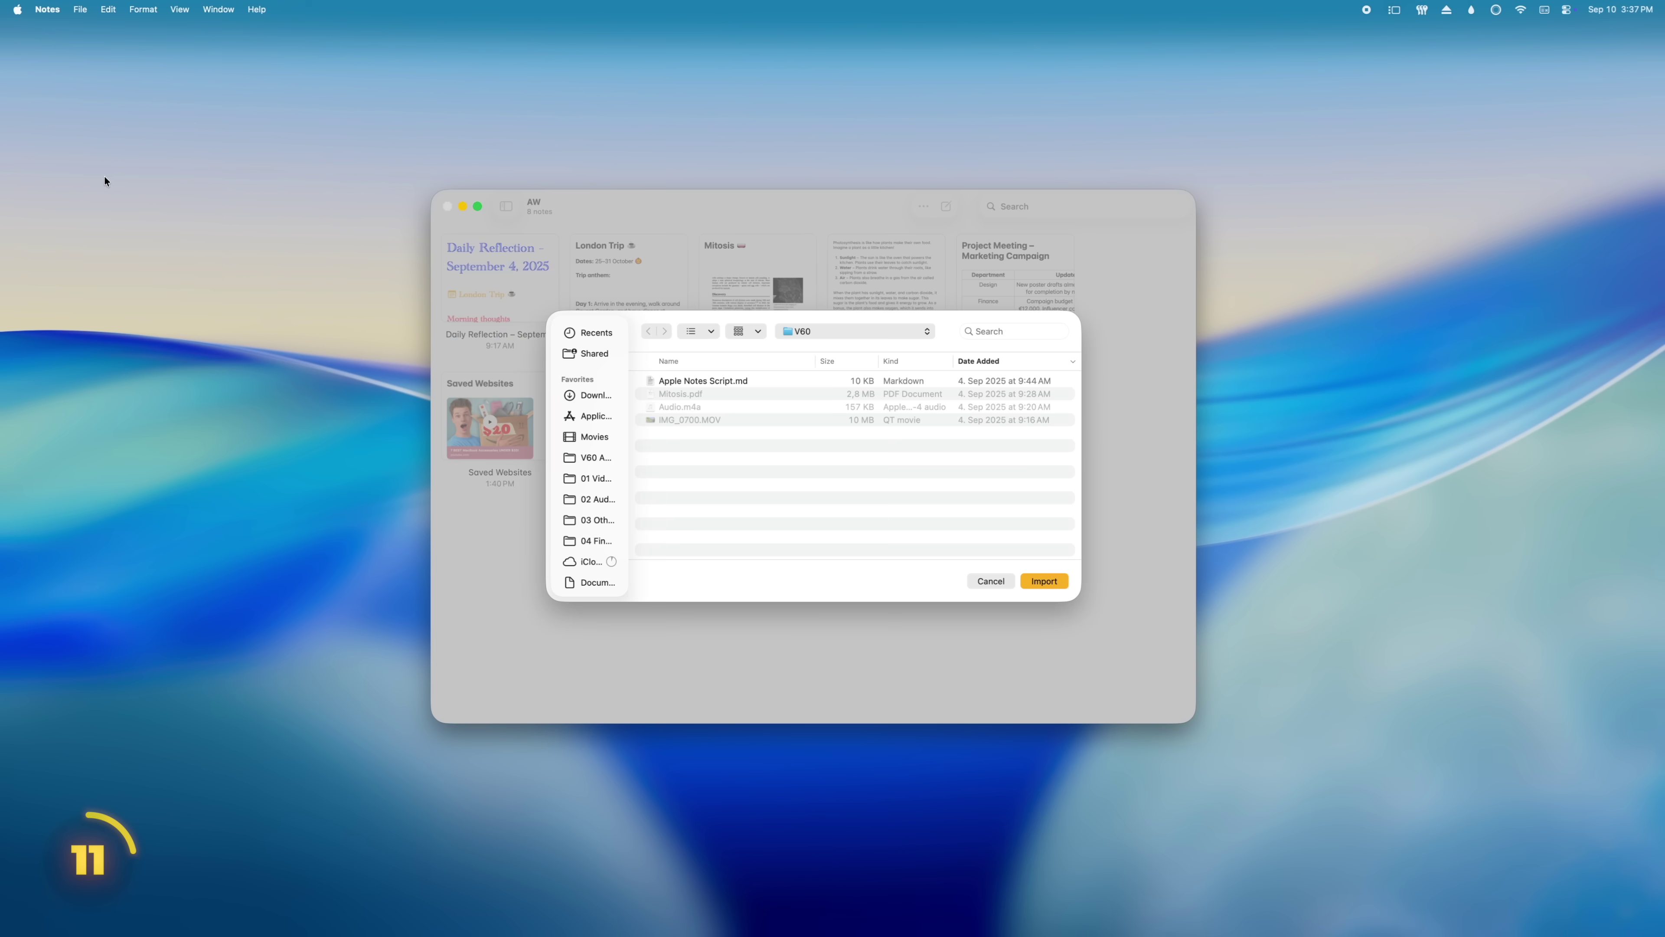
Import Apple Notes Script.md from the V60 folder as a note, then export a note as Markdown
{"action": "left_click", "coordinate": [707, 381]}
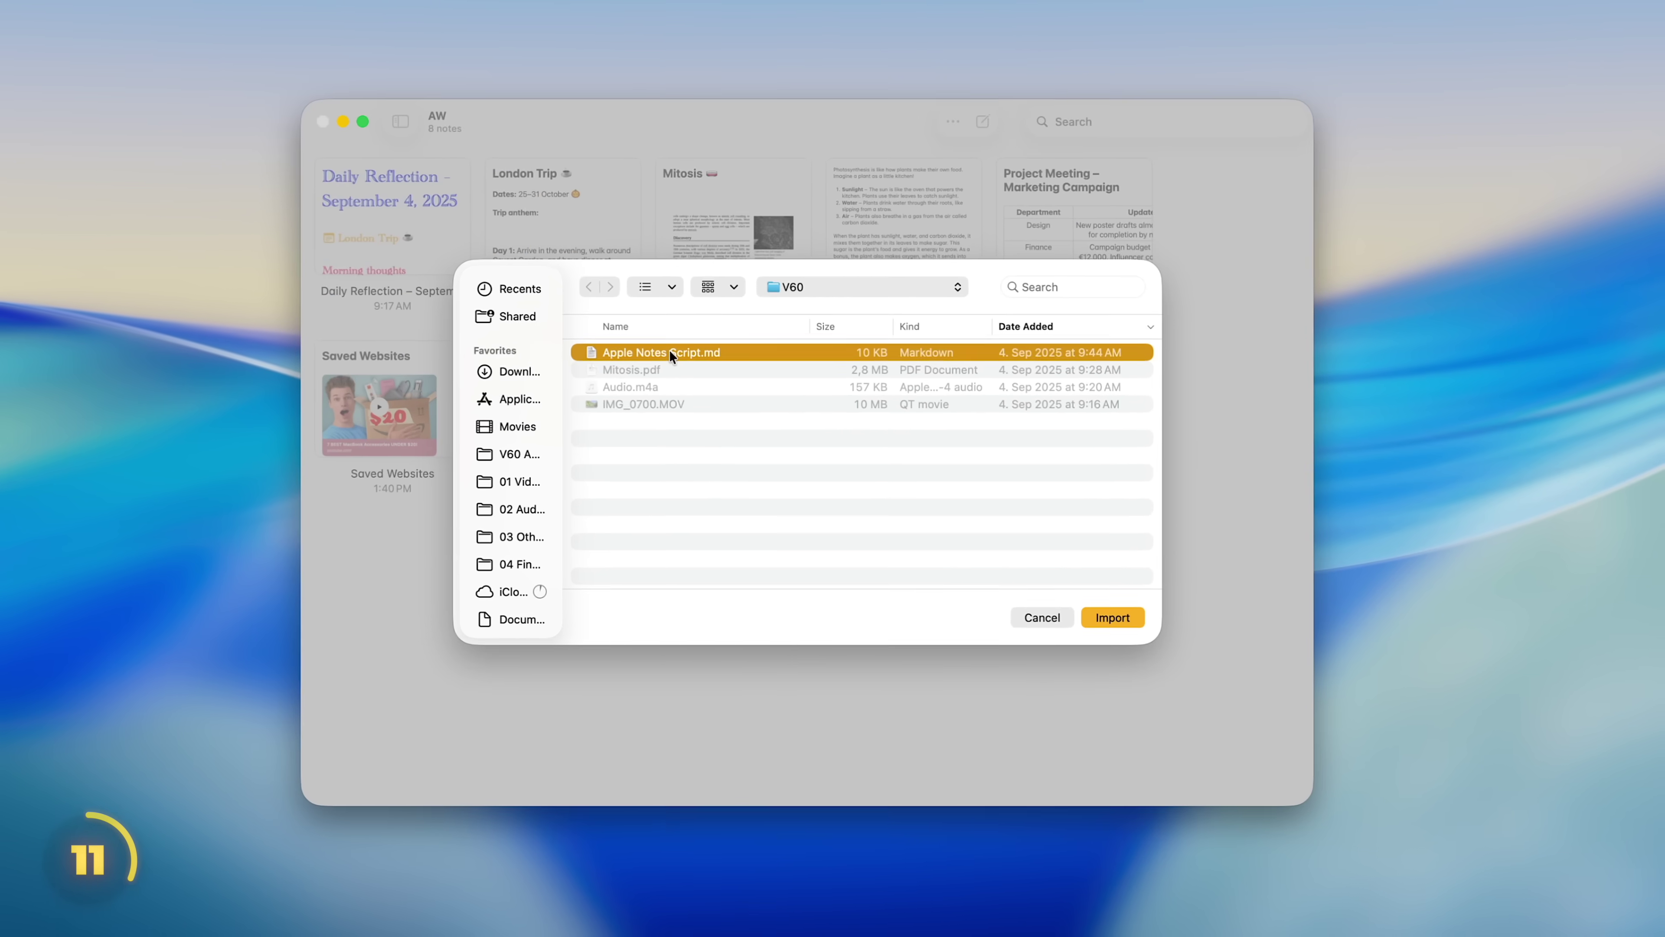
{"action": "double_click", "coordinate": [670, 353]}
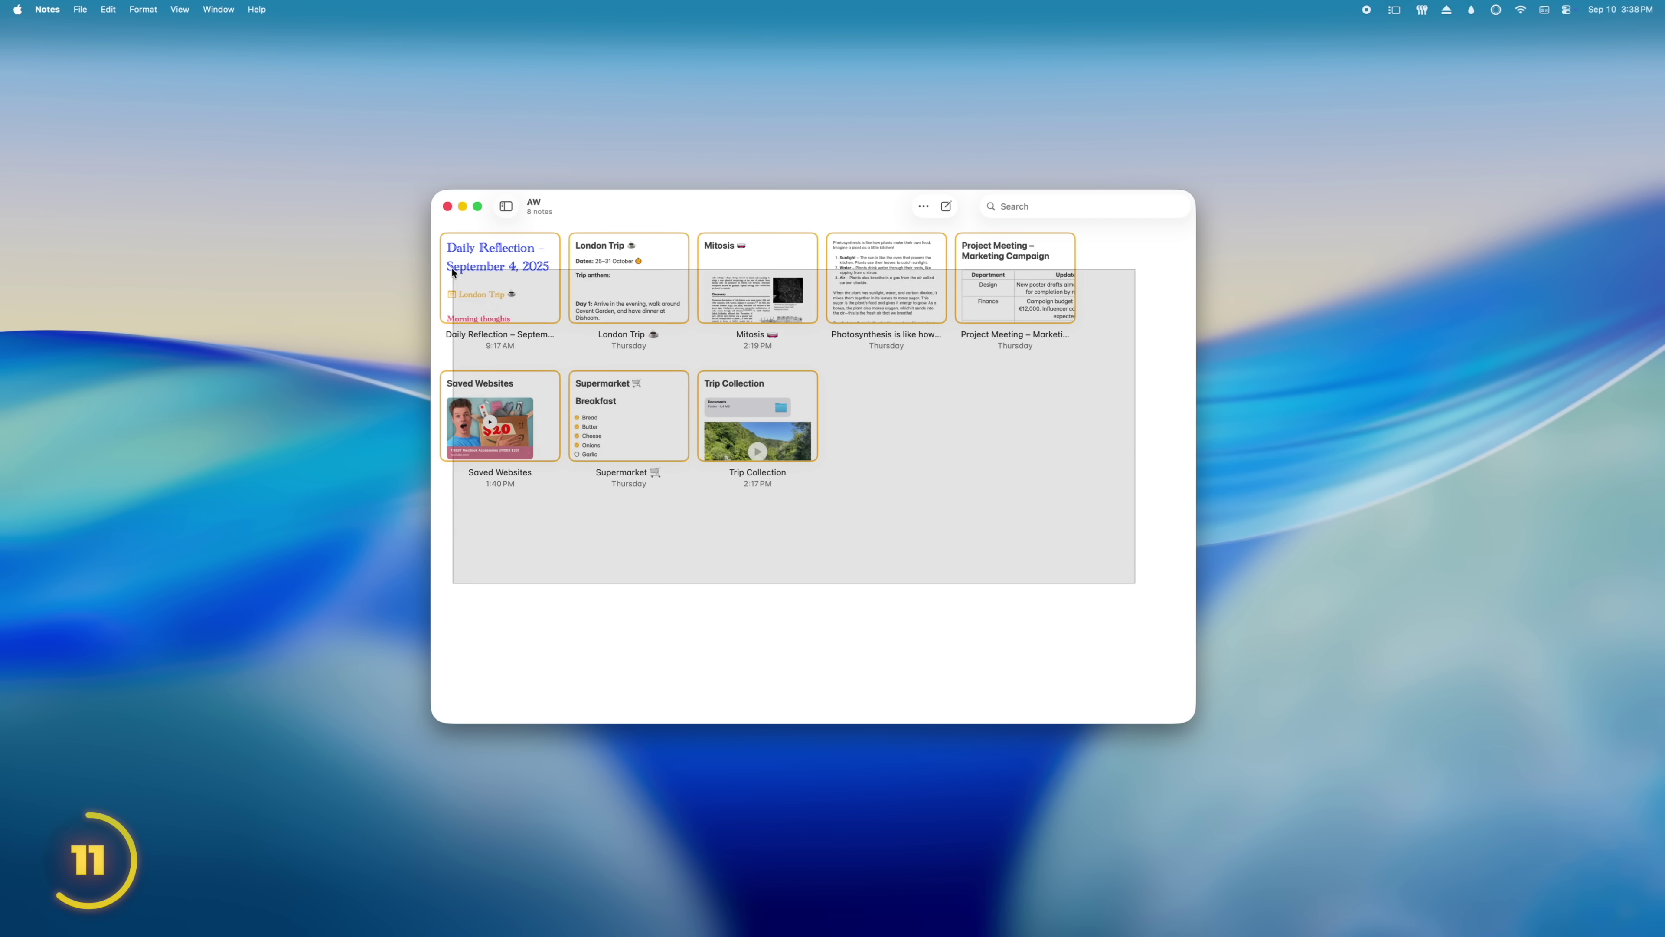
{"action": "left_click", "coordinate": [80, 10]}
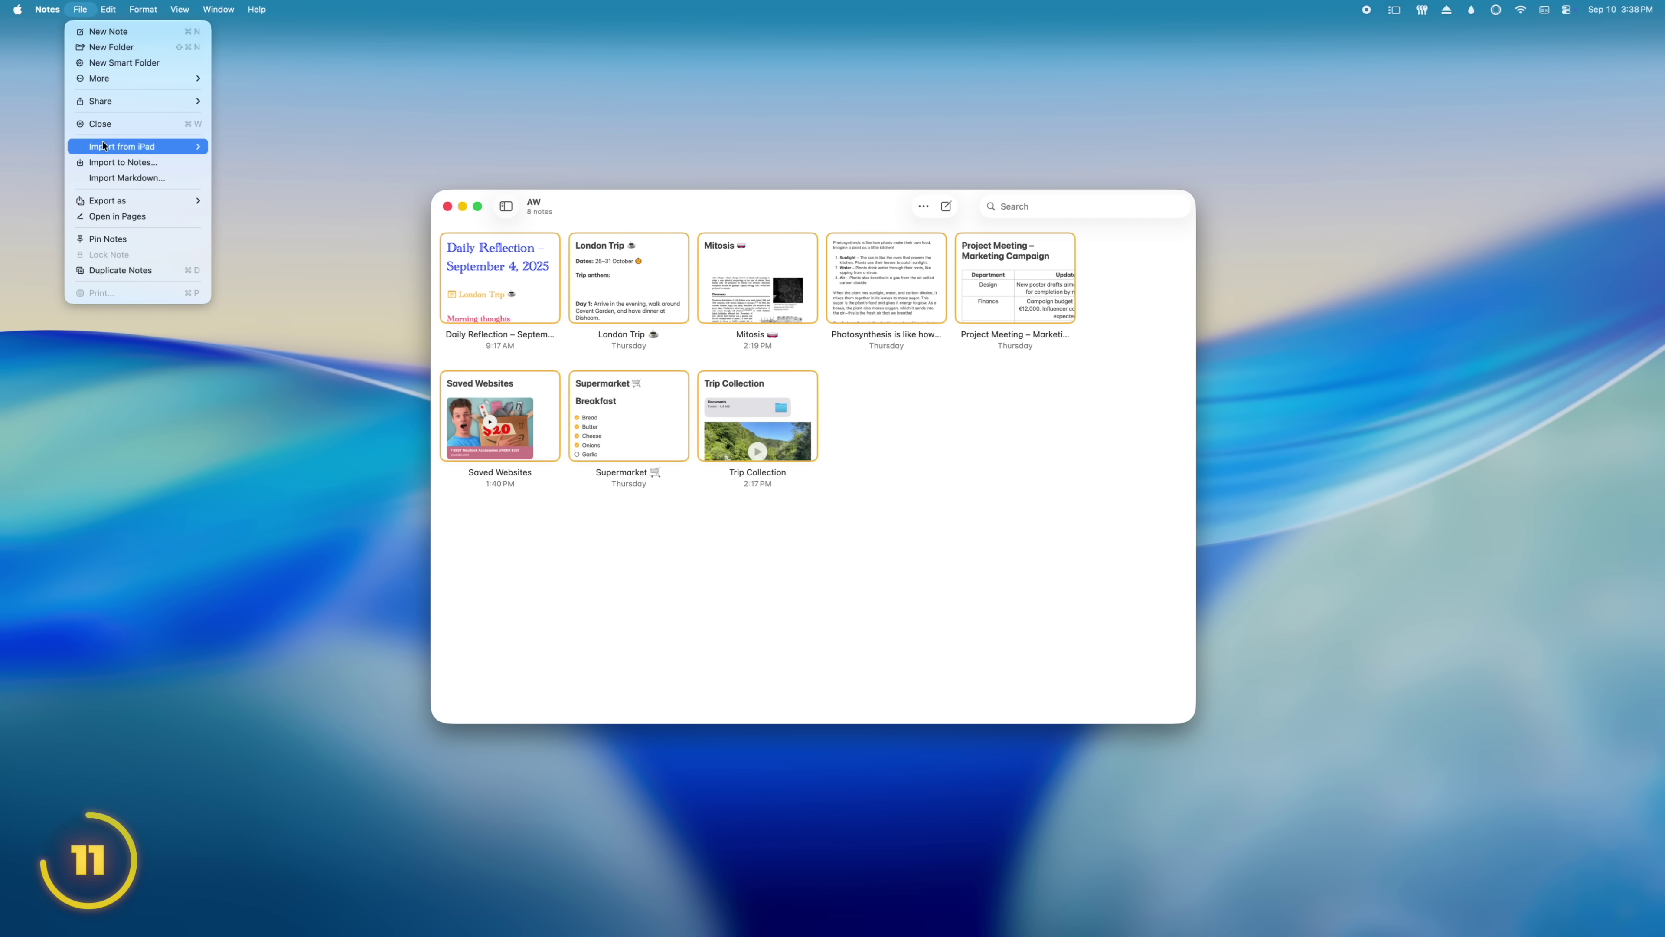
{"action": "left_click", "coordinate": [238, 216]}
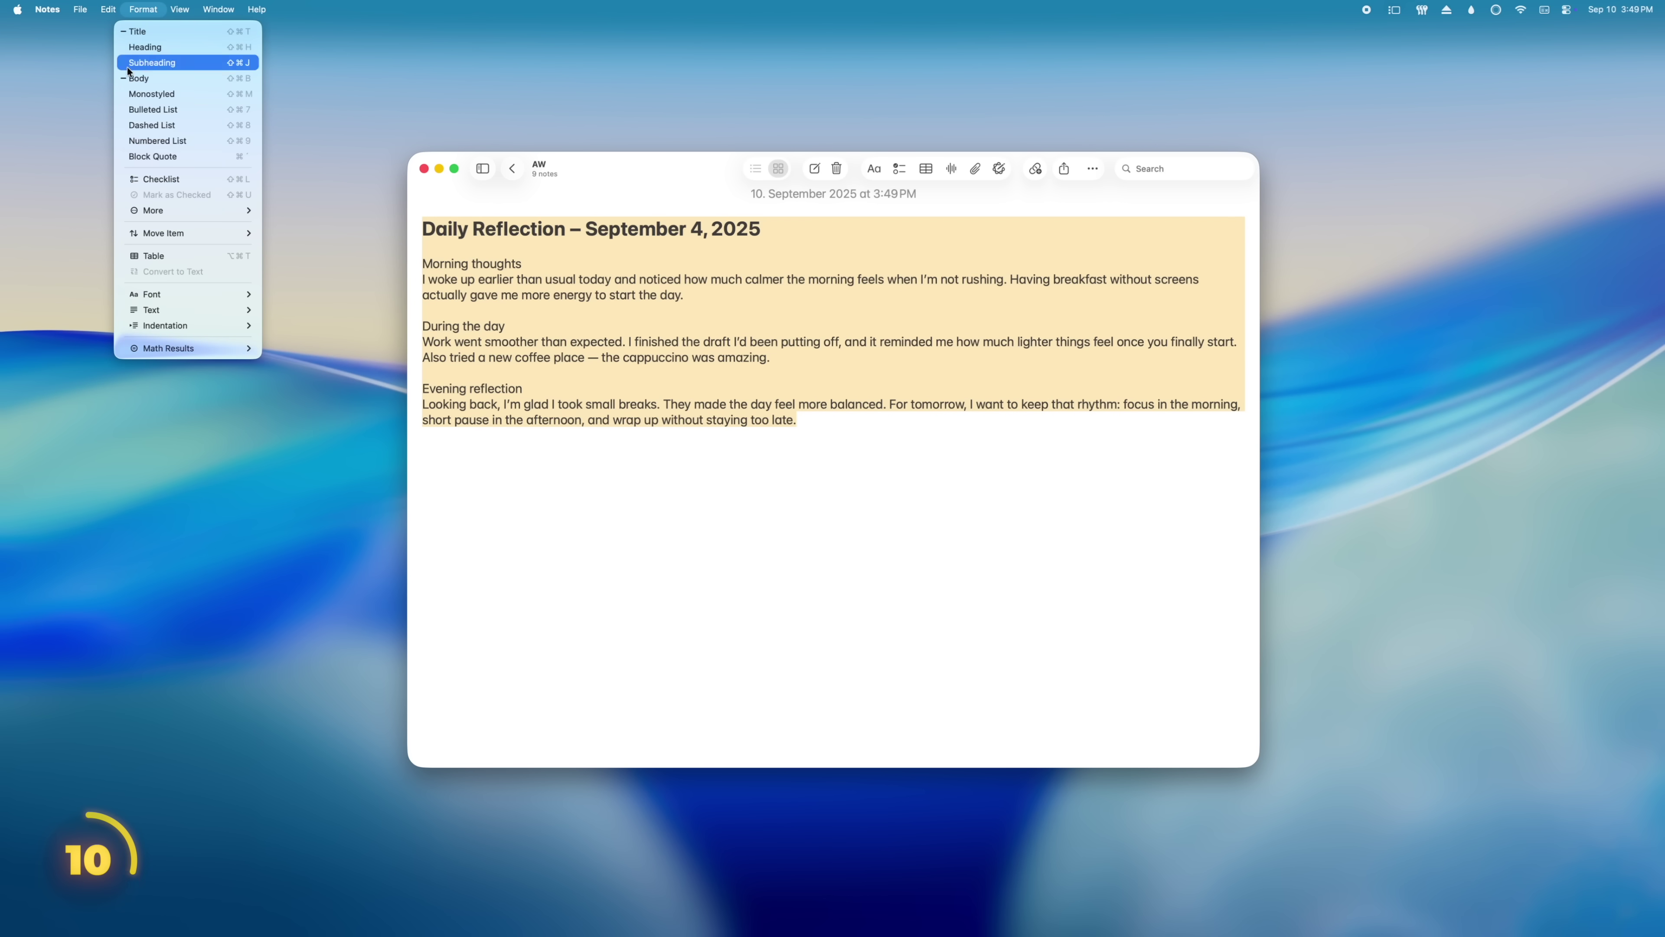
Apply a bold serif font, blue title, red highlighted Morning thoughts heading, and shrink the text two sizes
{"action": "left_click", "coordinate": [296, 294]}
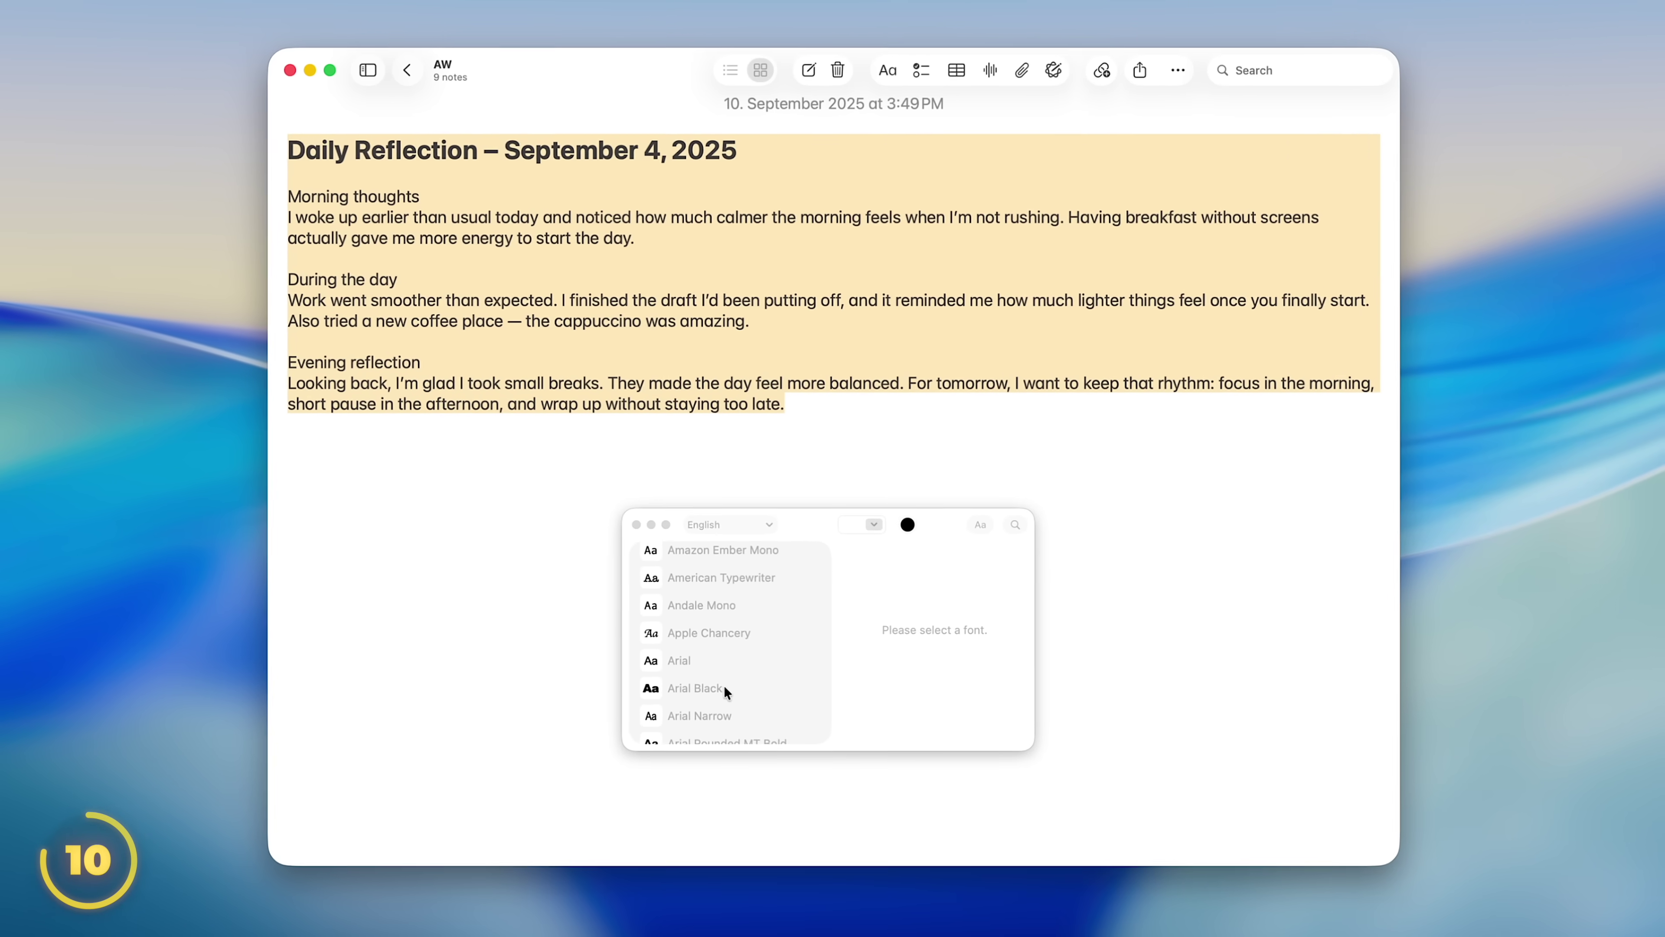
{"action": "left_click", "coordinate": [725, 687]}
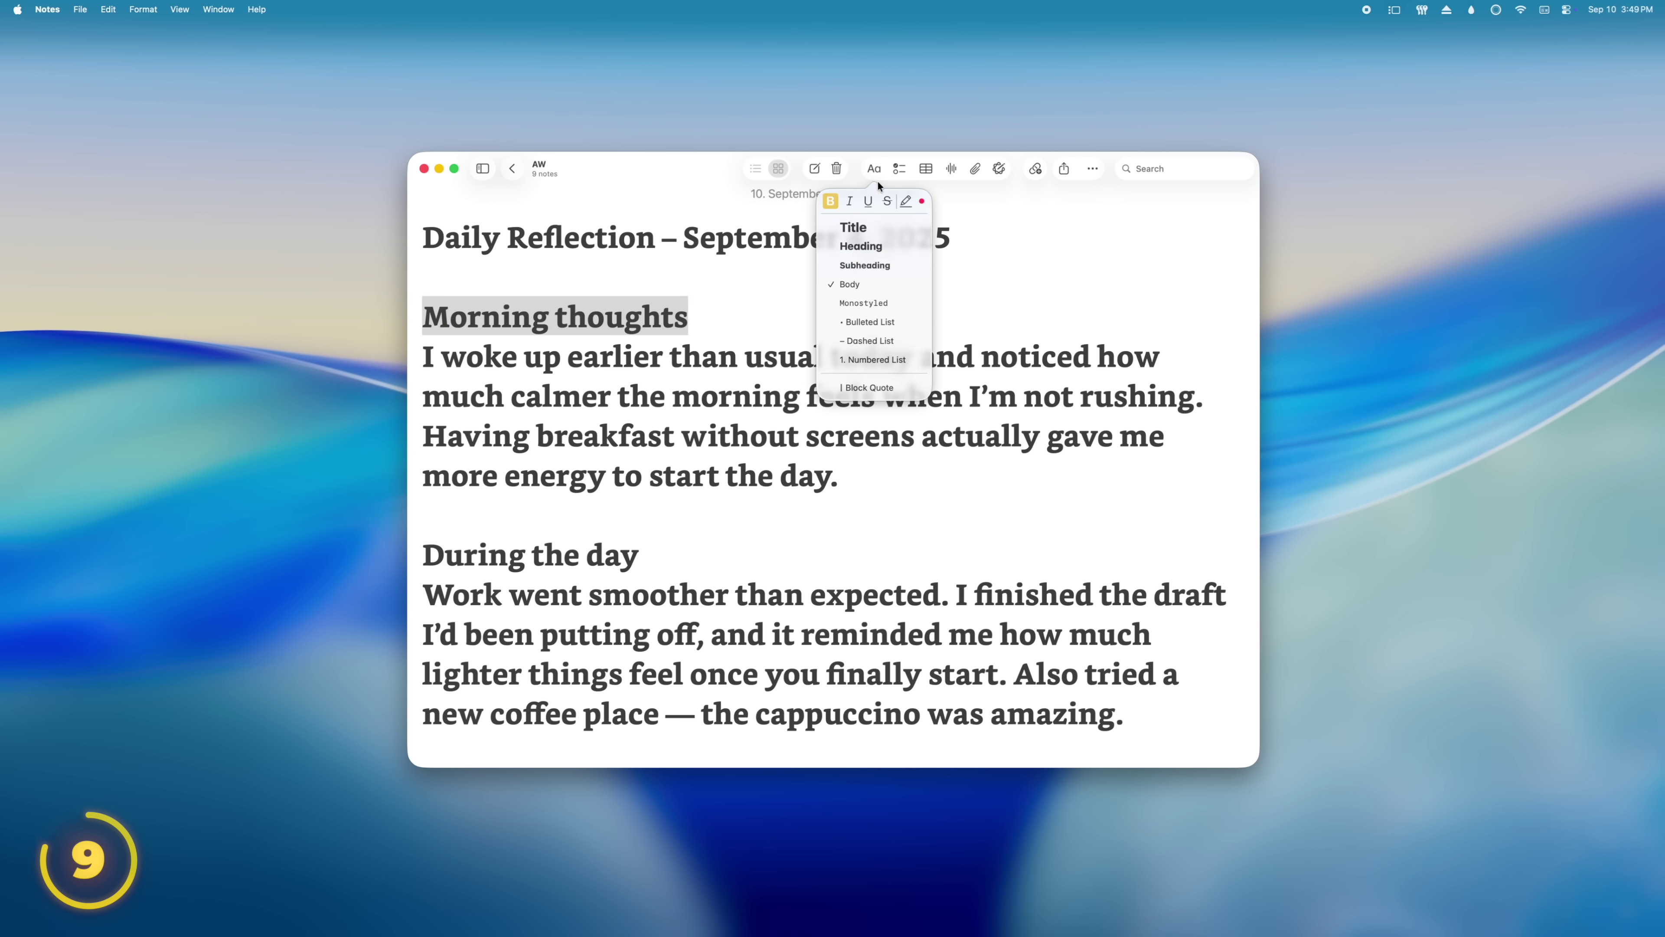
{"action": "left_click", "coordinate": [135, 9]}
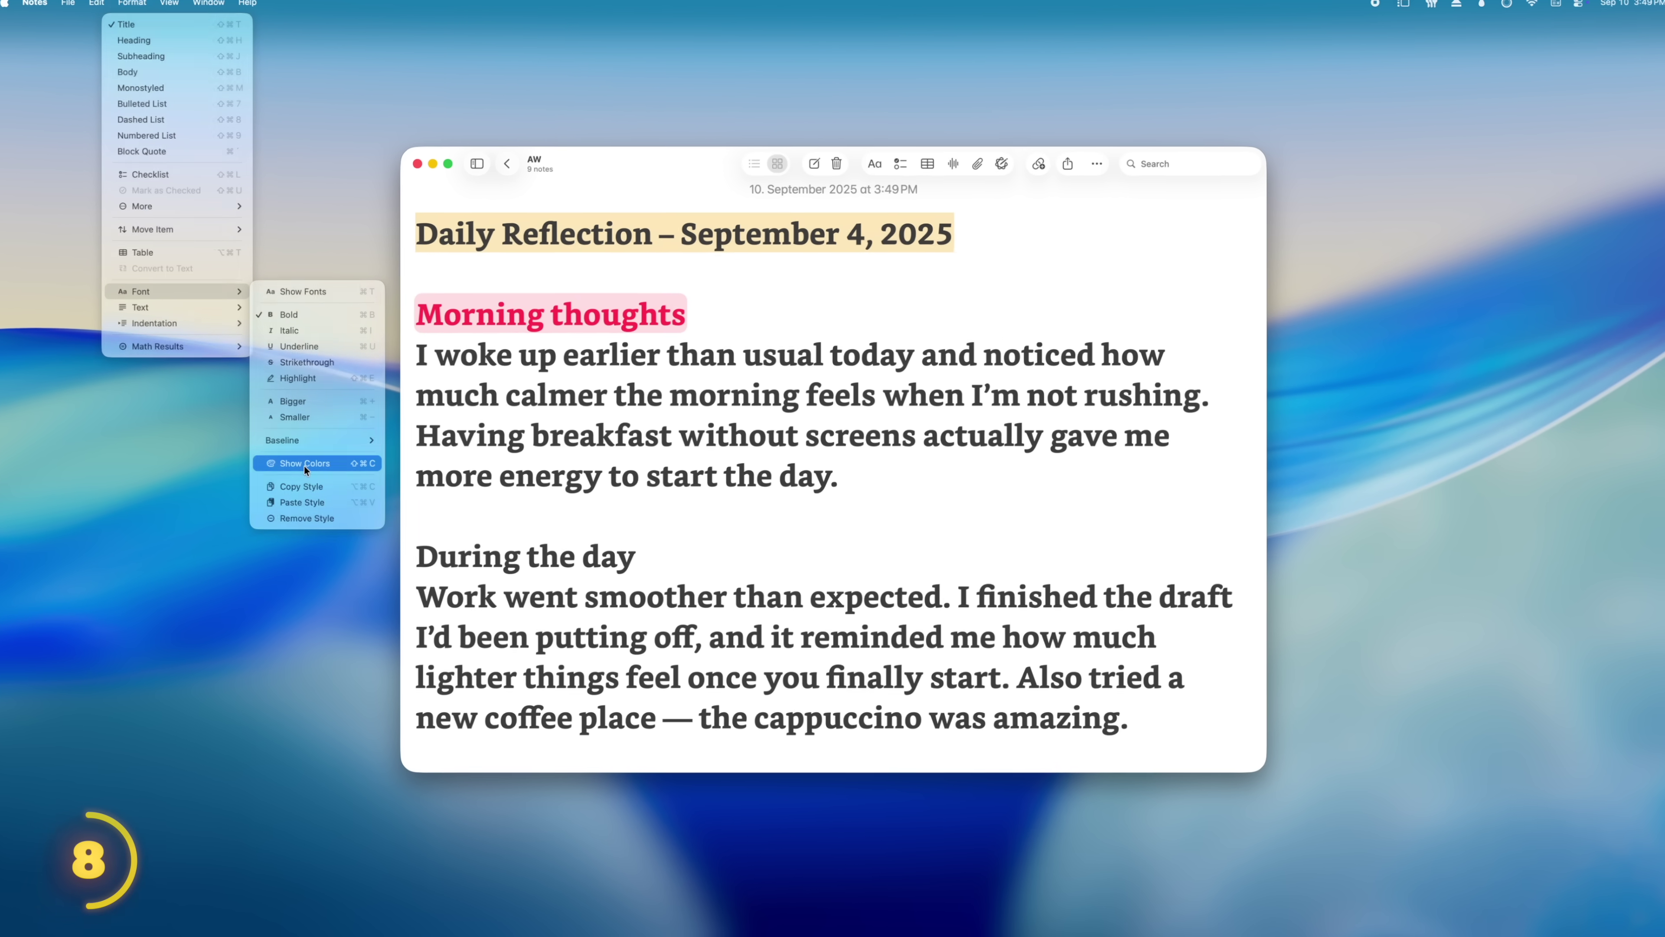
{"action": "left_click", "coordinate": [313, 463]}
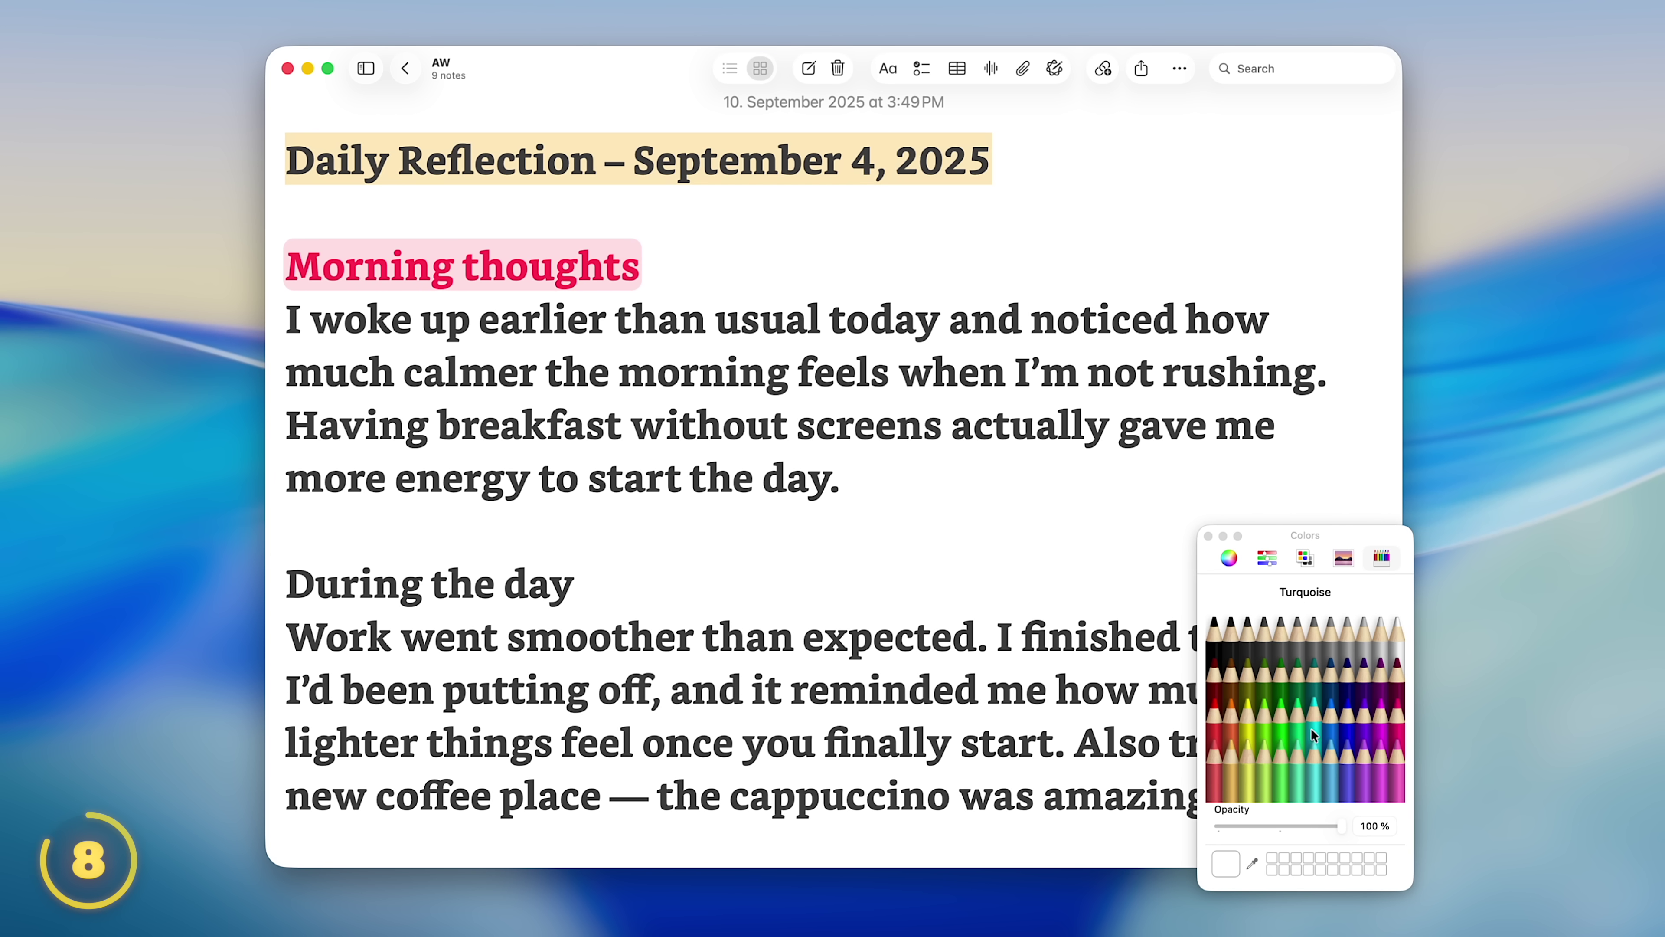
{"action": "left_click", "coordinate": [1207, 537]}
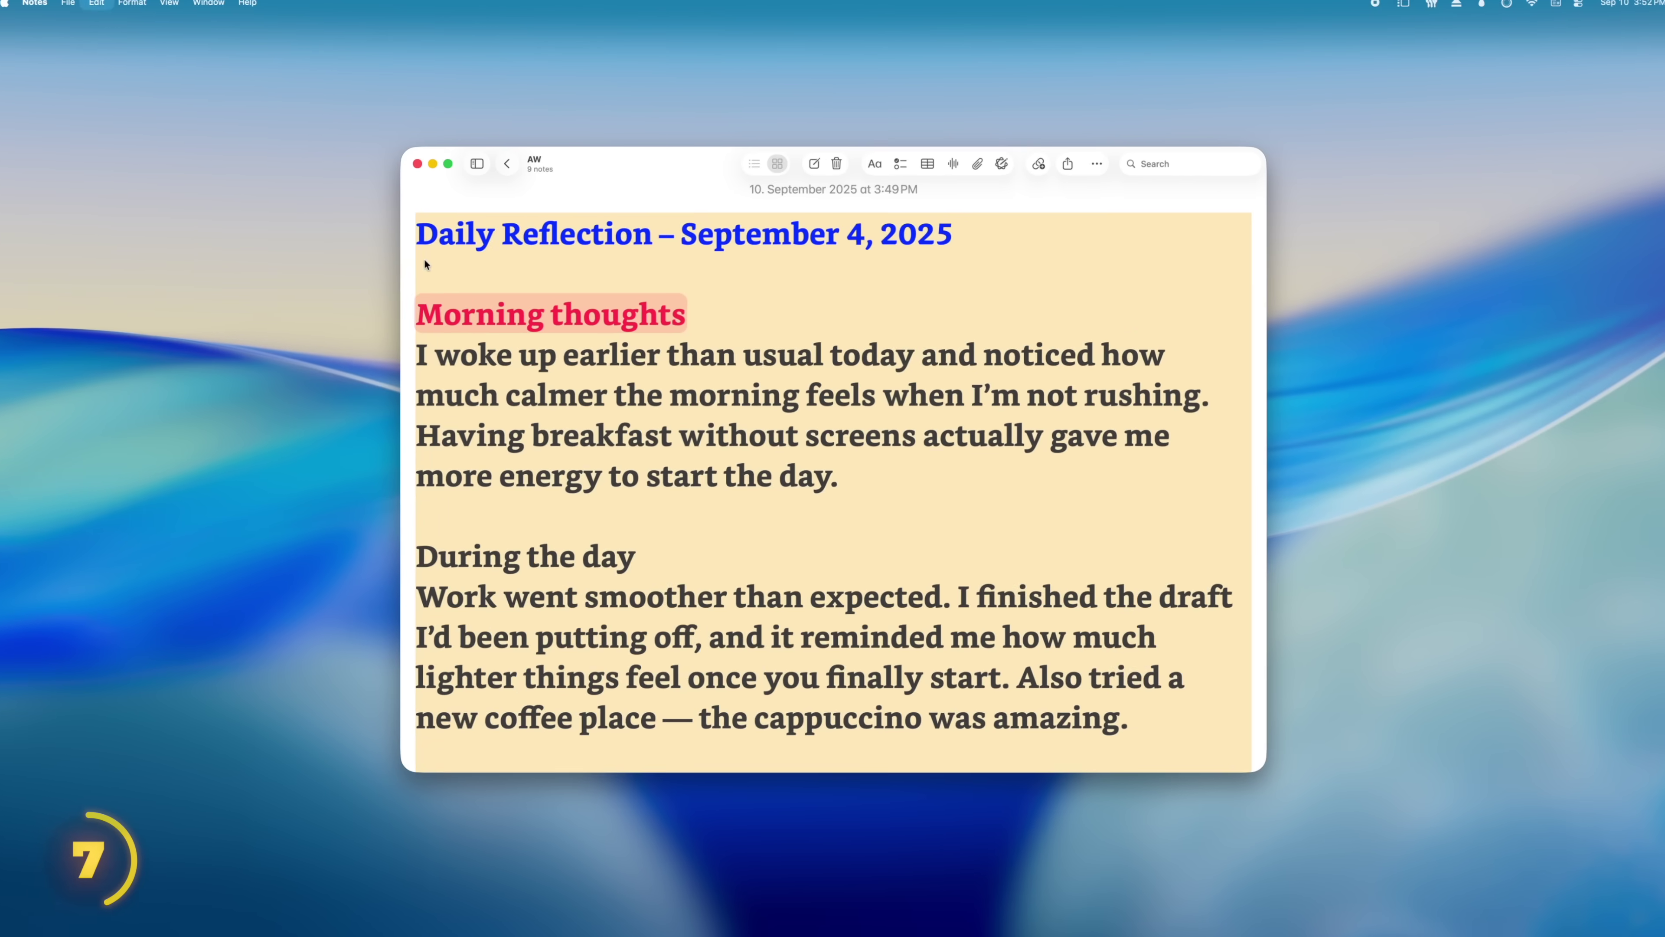
{"action": "key", "text": "super+minus"}
{"action": "key", "text": "super+minus"}
{"action": "key", "text": "super+minus"}
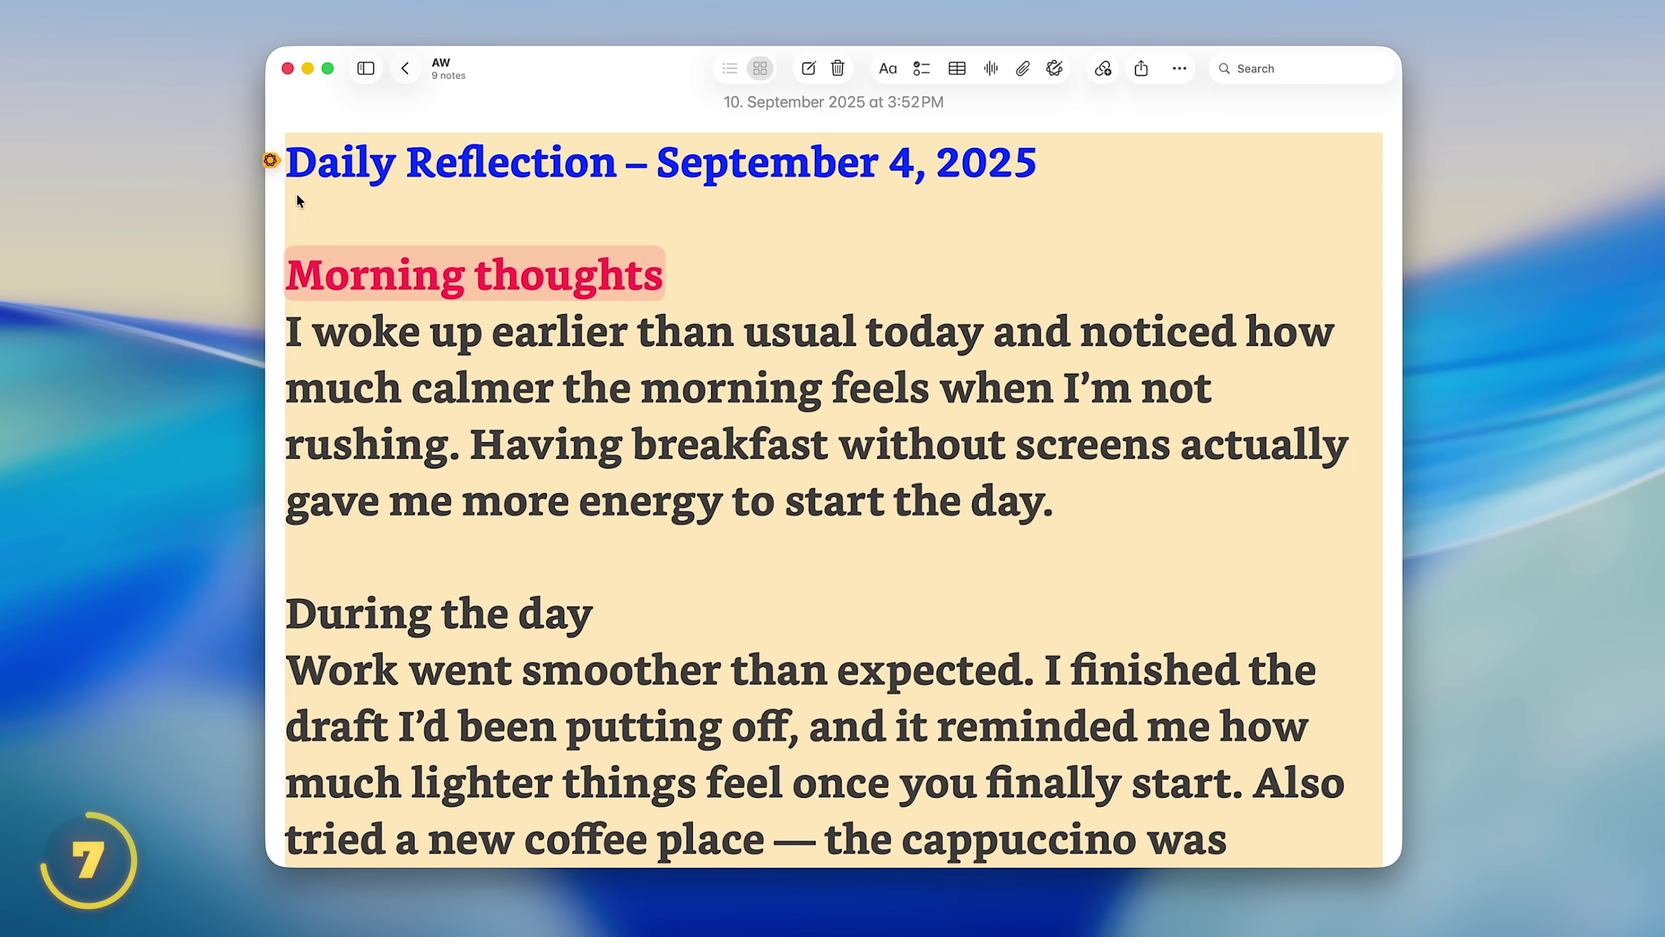
{"action": "key", "text": "super+minus"}
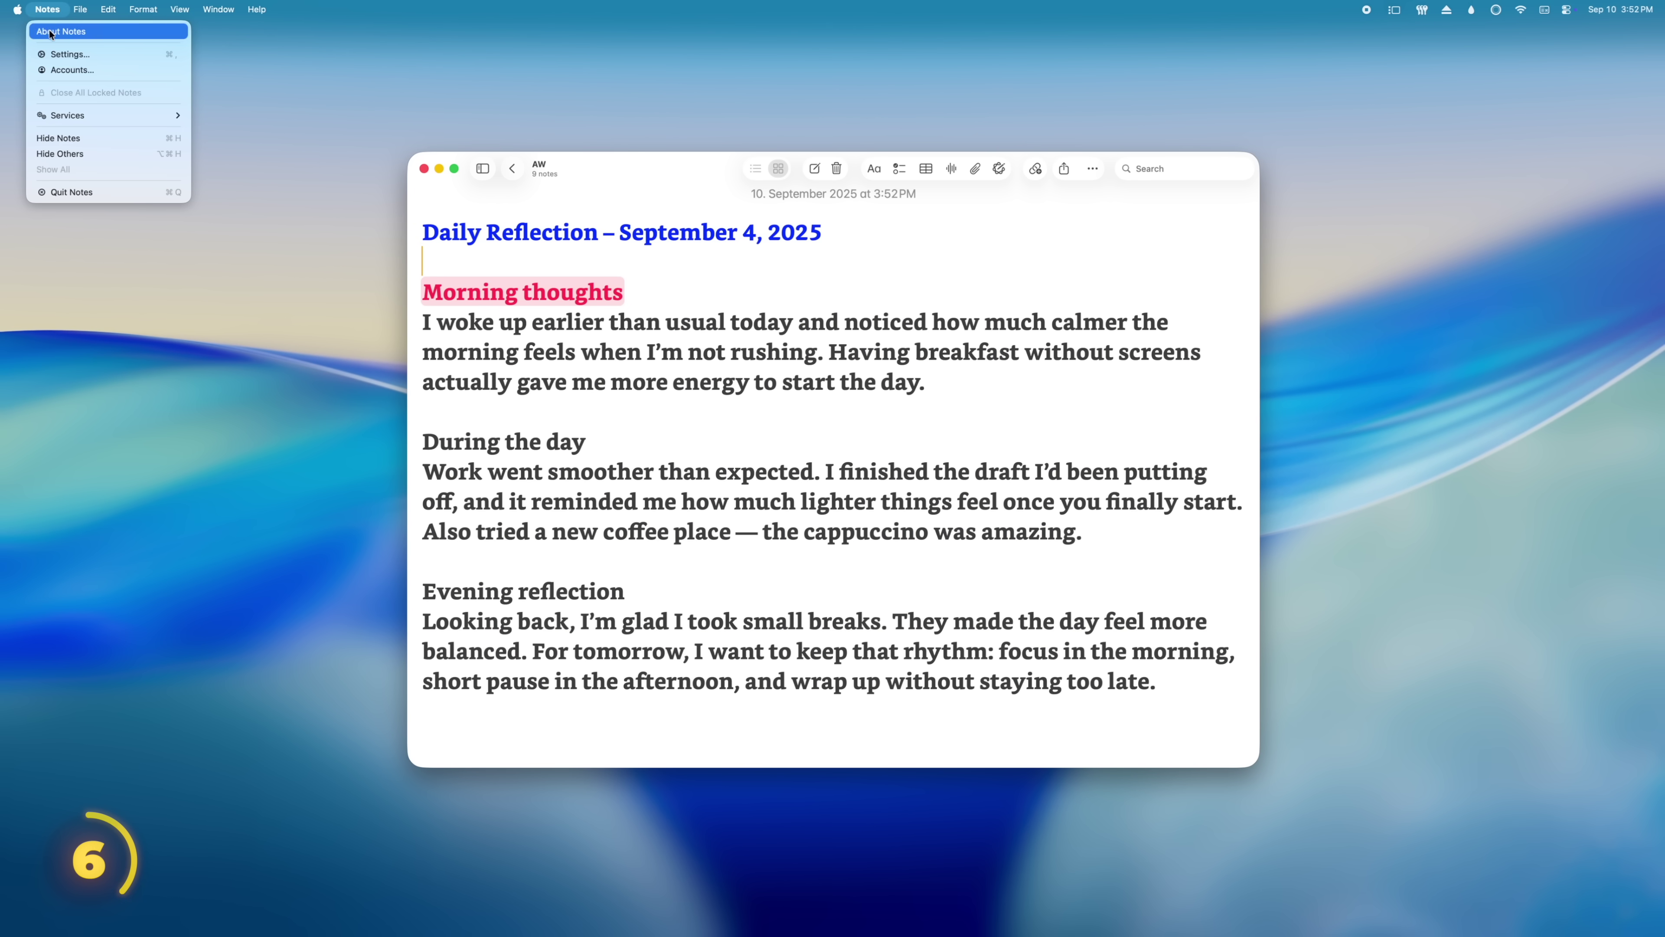
Insert a link to the London Trip note below the Daily Reflection title
{"action": "left_click", "coordinate": [52, 55]}
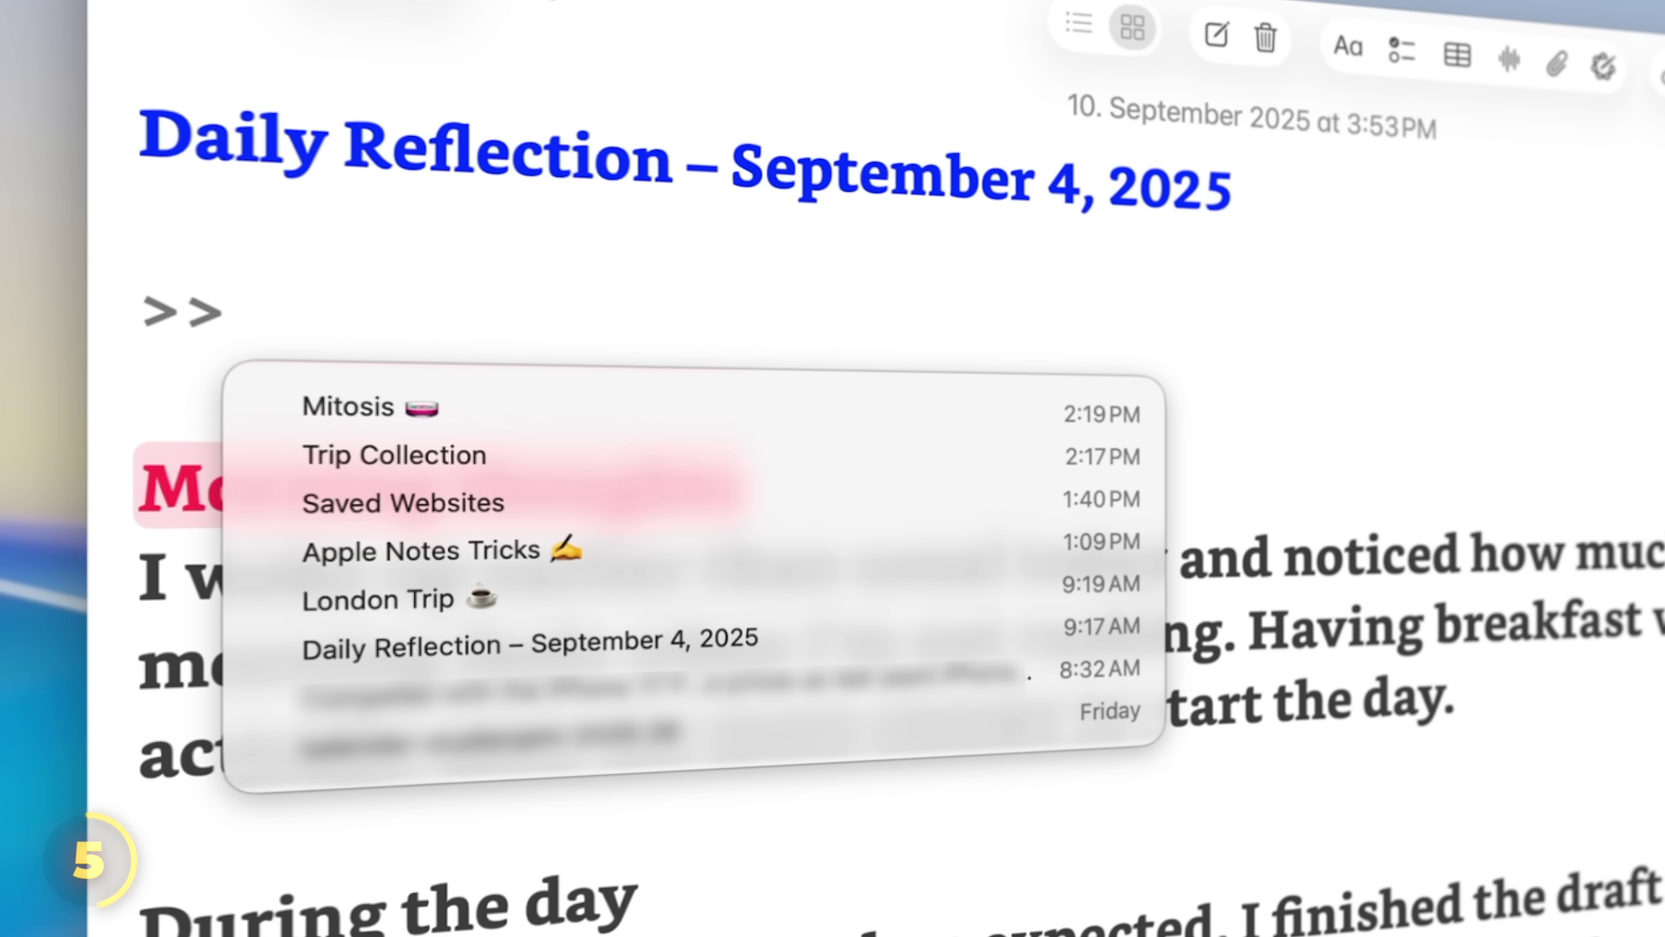
{"action": "key", "text": "Down"}
{"action": "key", "text": "Down"}
{"action": "key", "text": "Down"}
{"action": "key", "text": "Down"}
{"action": "key", "text": "Down"}
{"action": "key", "text": "Return"}
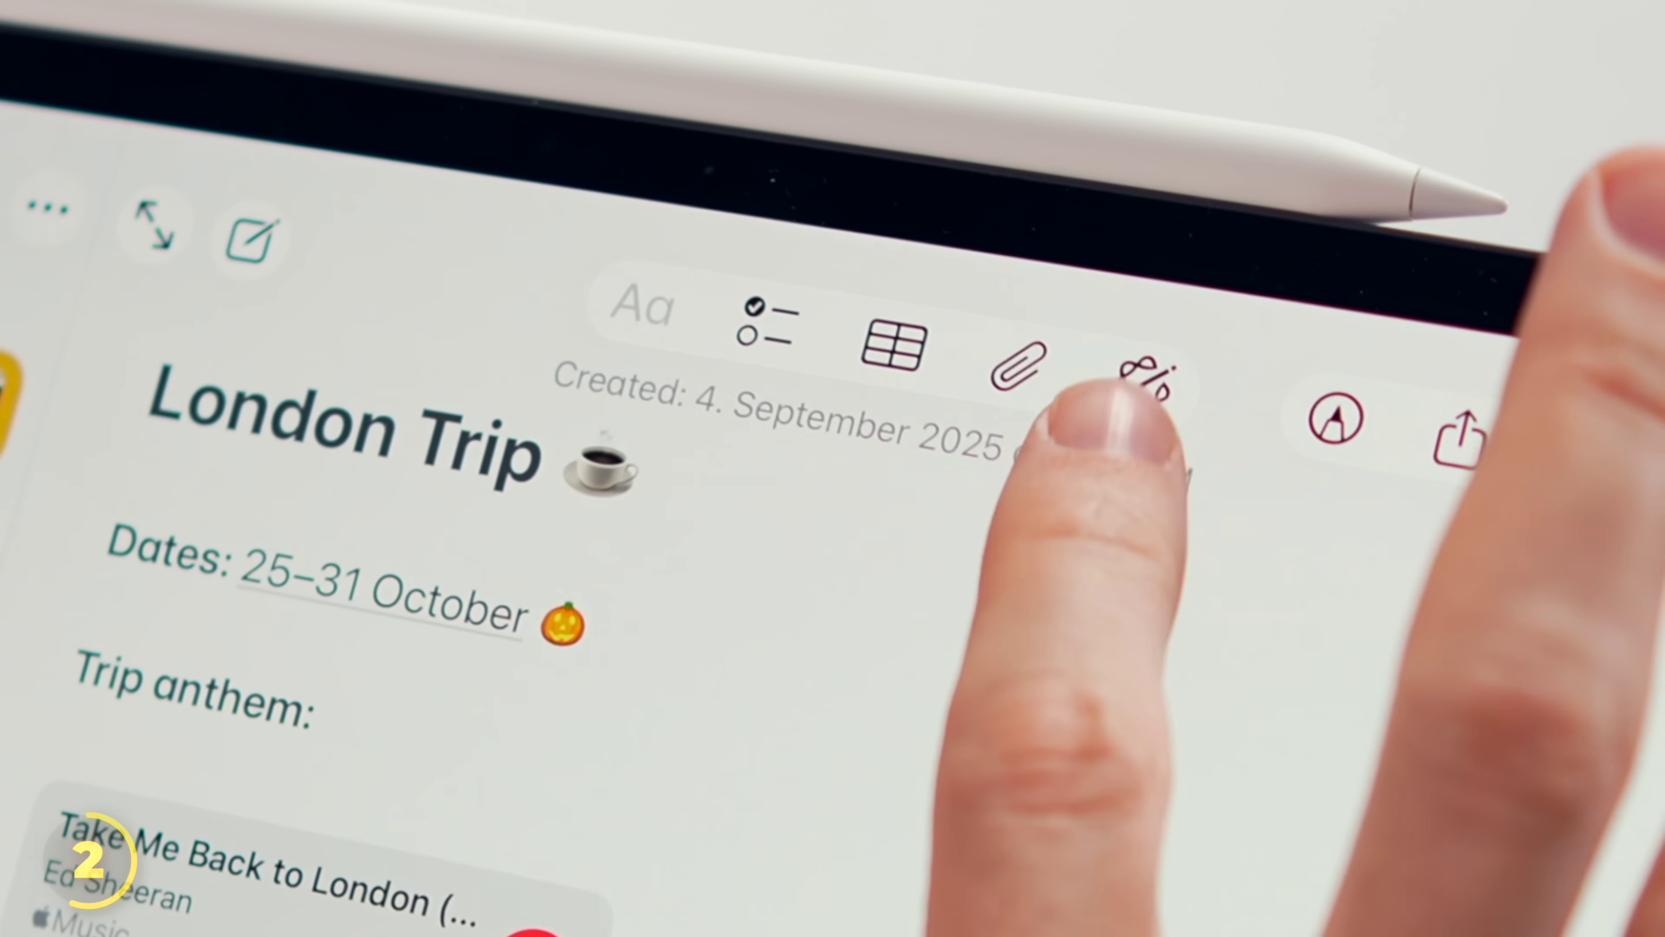
{"action": "left_click", "coordinate": [1108, 437]}
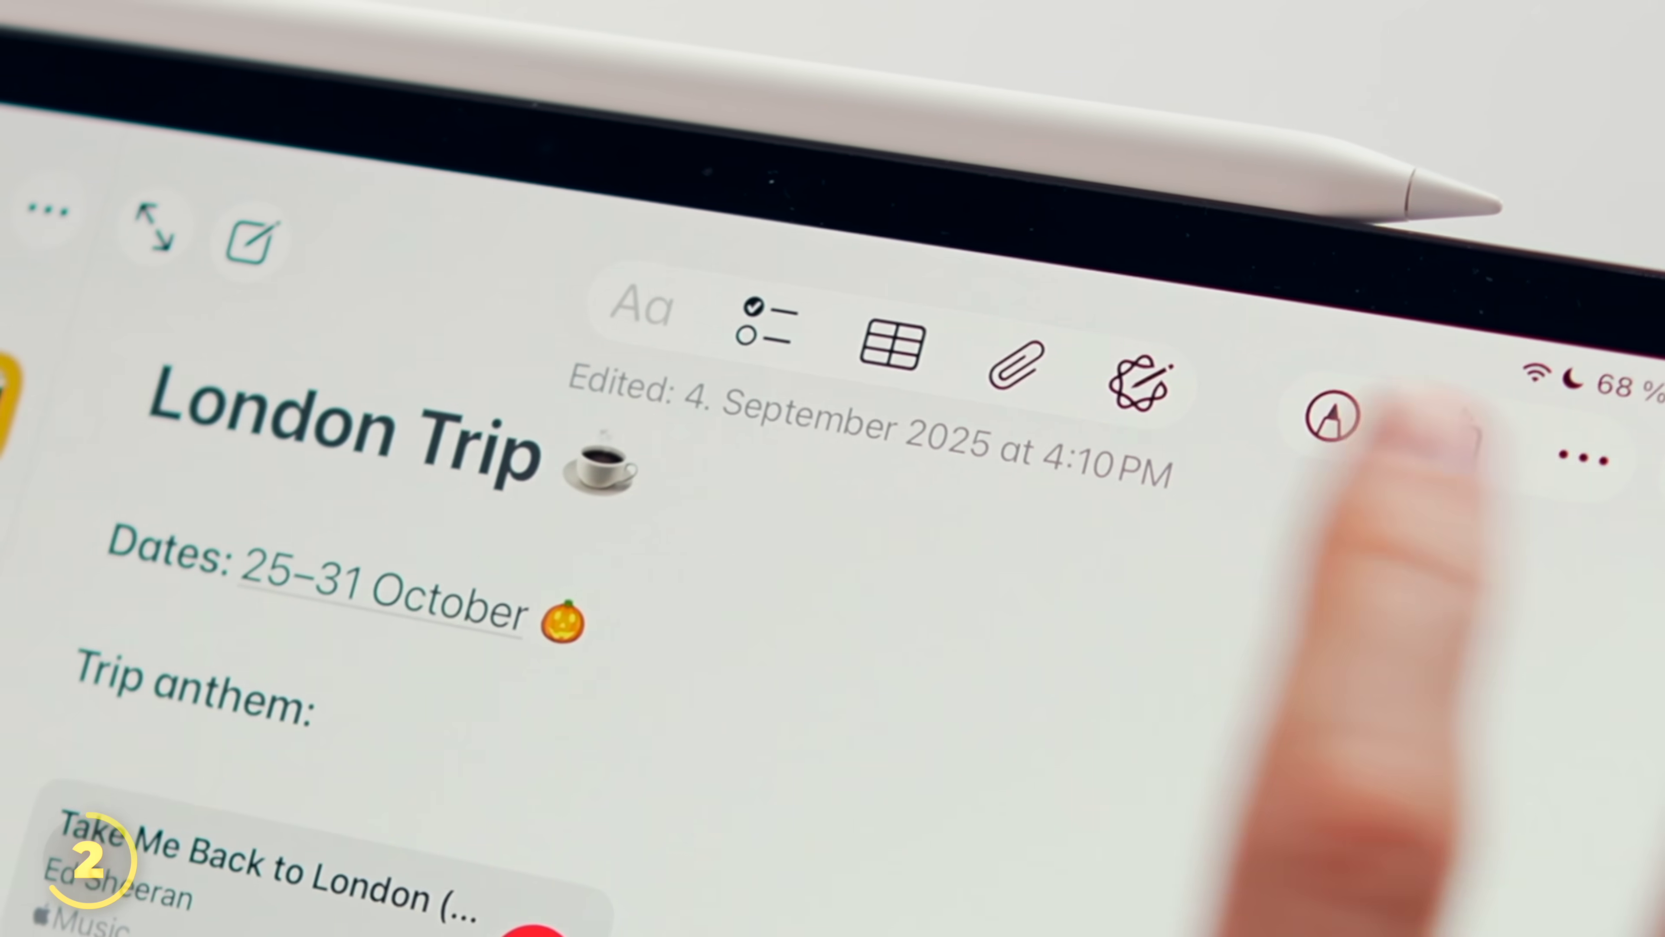
{"action": "left_click", "coordinate": [1154, 462]}
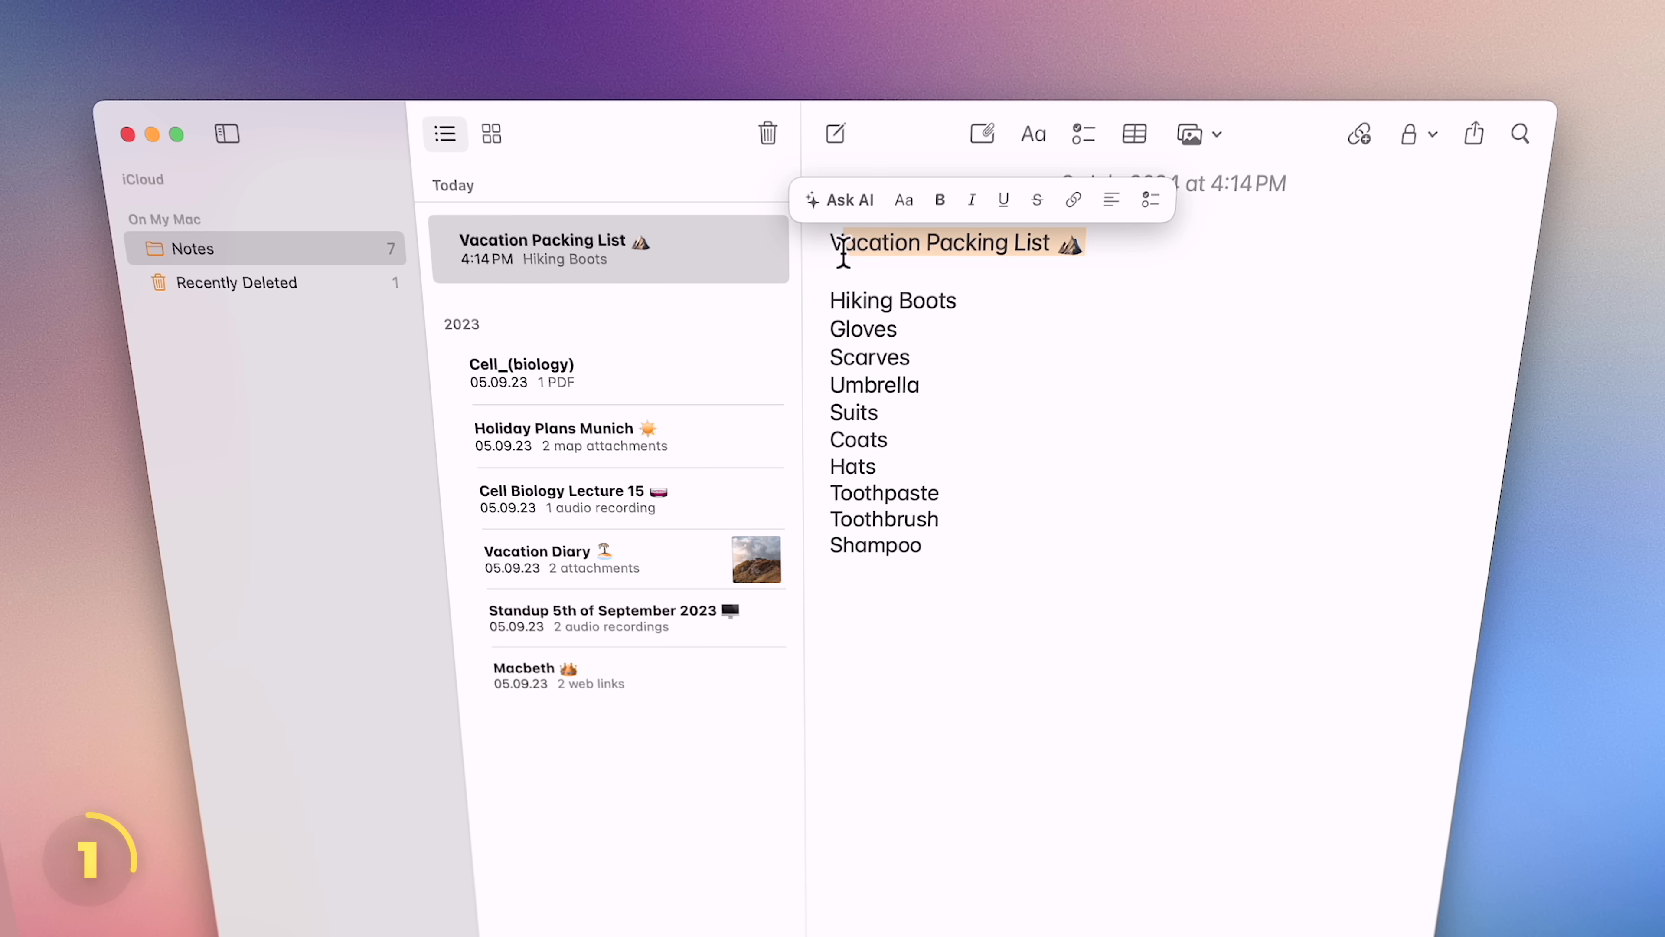
Apply the Title paragraph style to the Vacation Packing List heading
{"action": "left_click", "coordinate": [889, 201]}
{"action": "left_click", "coordinate": [886, 227]}
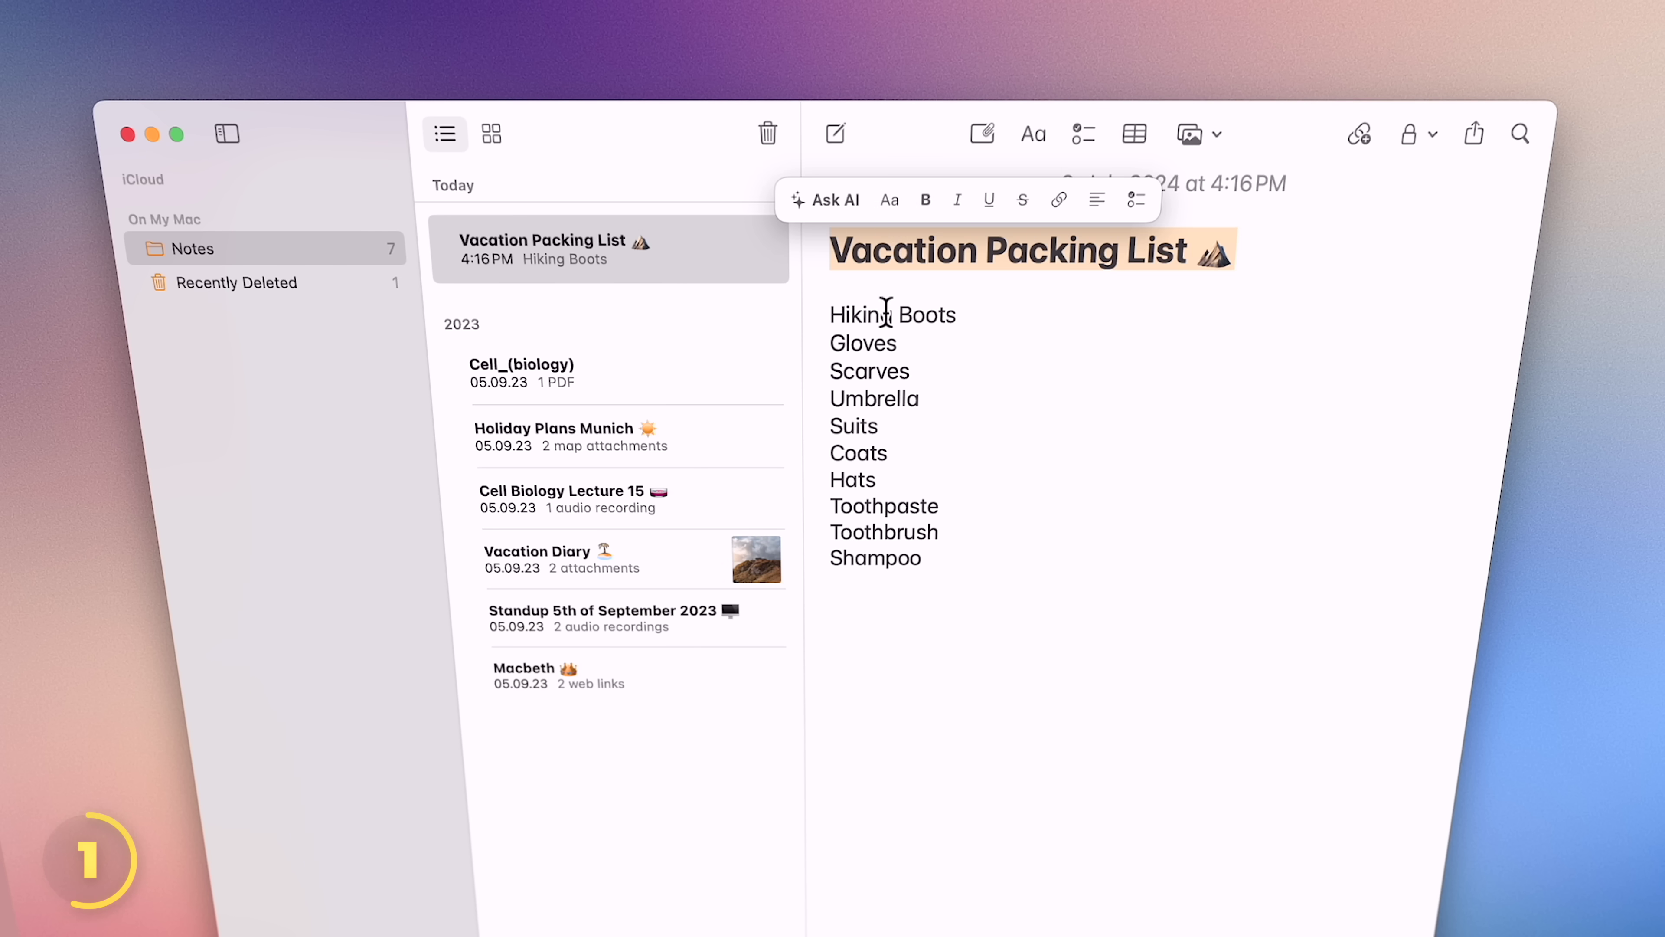